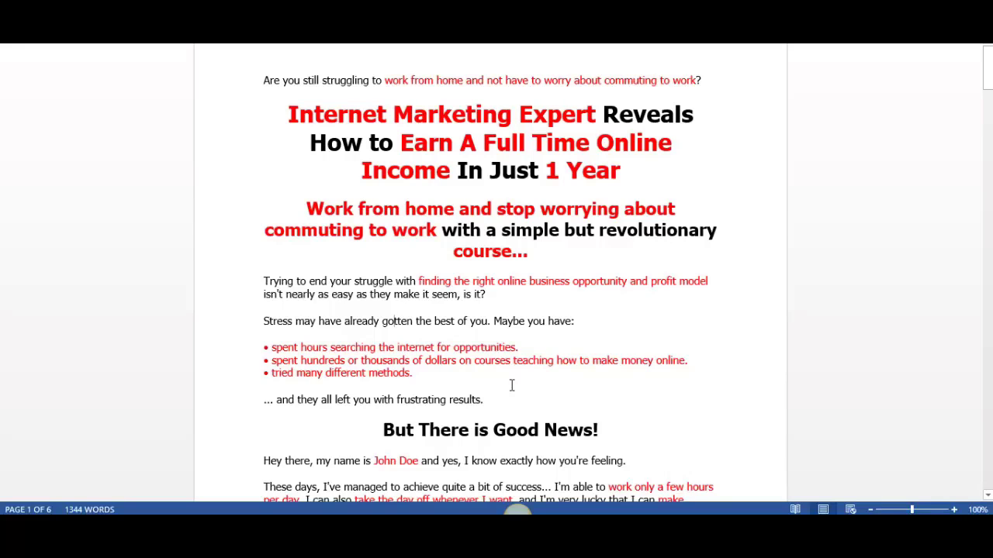
Select the Word copy from 'Trying to end your struggle' through '...frustrating results.'
{"action": "left_click", "coordinate": [260, 281]}
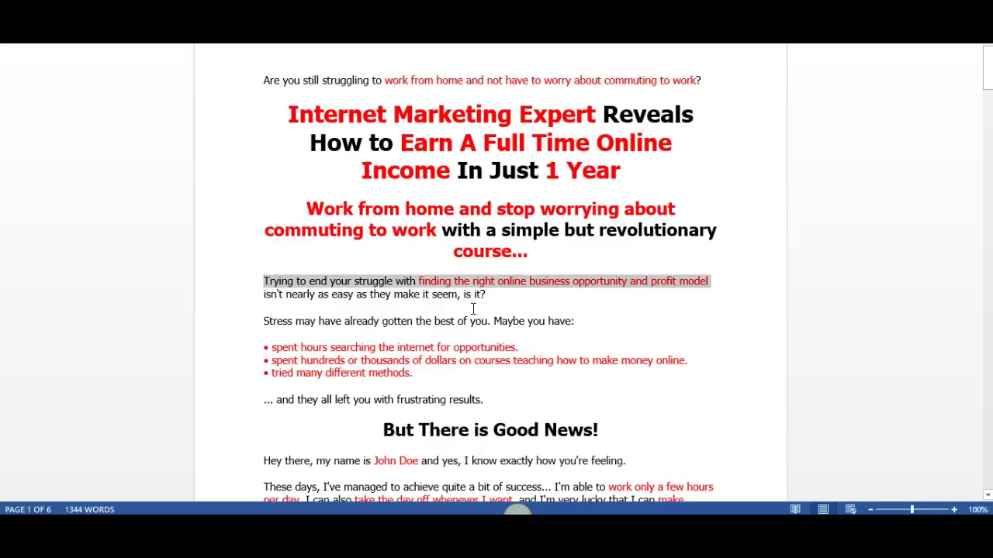
{"action": "left_click_drag", "start_coordinate": [473, 309], "coordinate": [519, 392]}
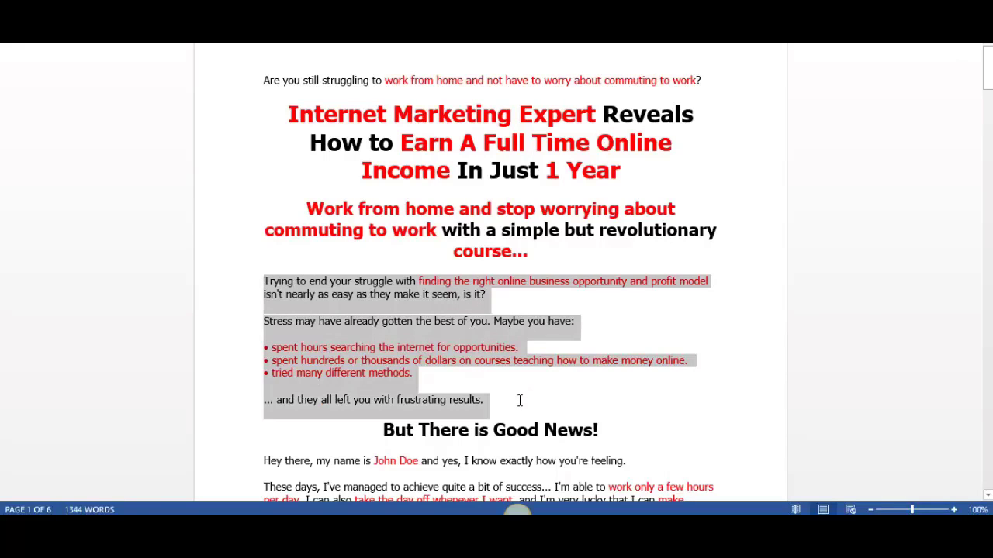
{"action": "left_click", "coordinate": [317, 309]}
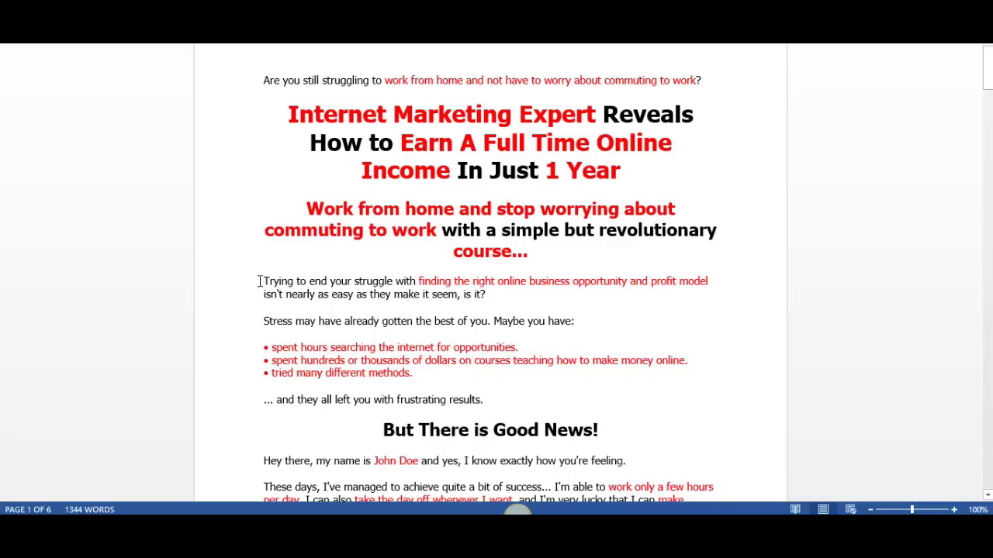
{"action": "left_click_drag", "start_coordinate": [259, 281], "coordinate": [539, 286]}
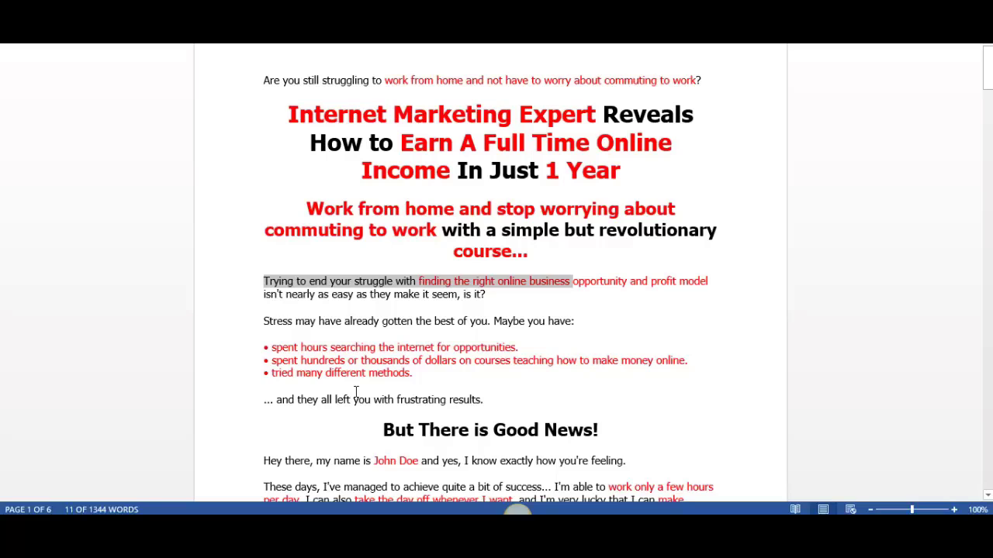
{"action": "left_click", "coordinate": [485, 397]}
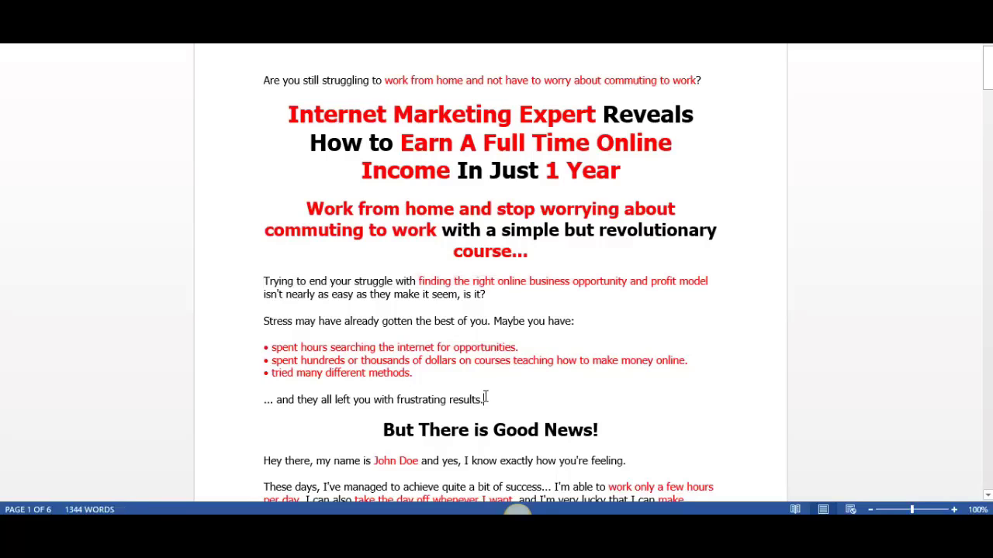
{"action": "left_click_drag", "start_coordinate": [263, 281], "coordinate": [496, 399]}
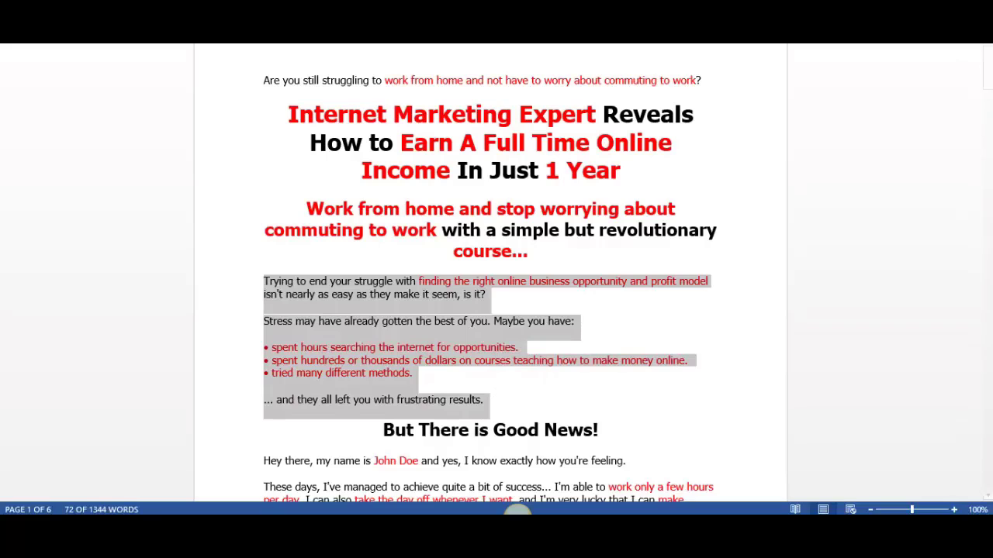
{"action": "left_click", "coordinate": [288, 470]}
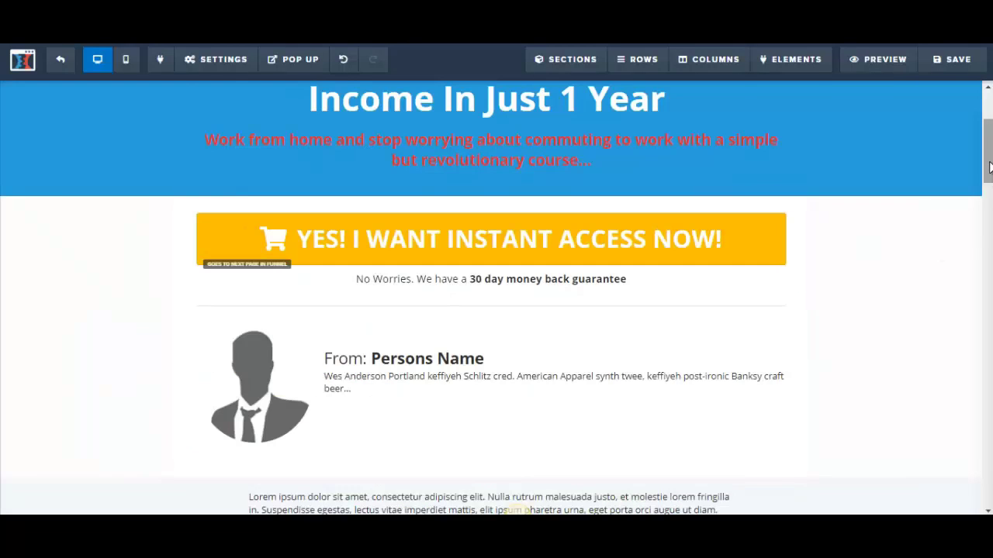
{"action": "scroll", "coordinate": [989, 132], "scroll_direction": "up", "scroll_amount": 1}
{"action": "scroll", "coordinate": [989, 132], "scroll_direction": "up", "scroll_amount": 2}
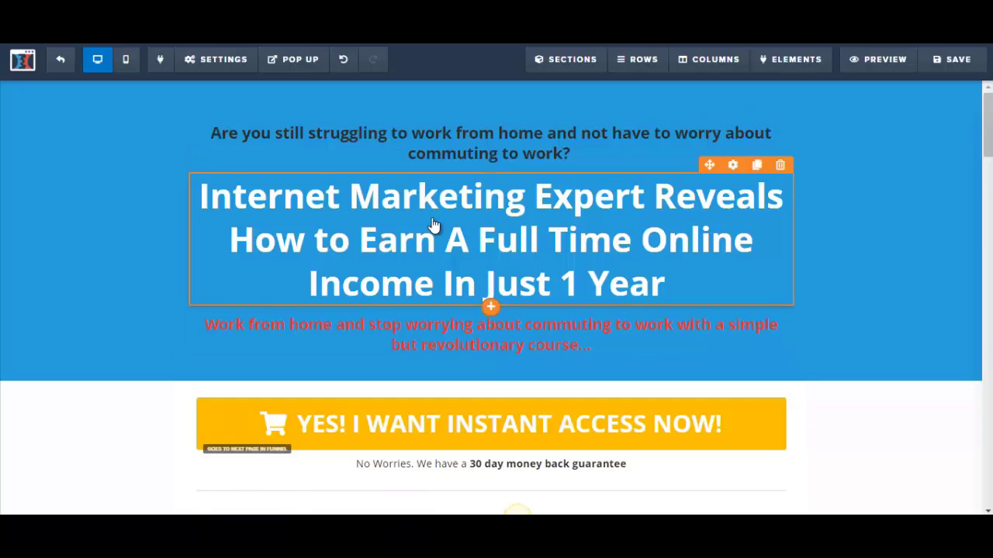
{"action": "scroll", "coordinate": [465, 392], "scroll_direction": "down", "scroll_amount": 3}
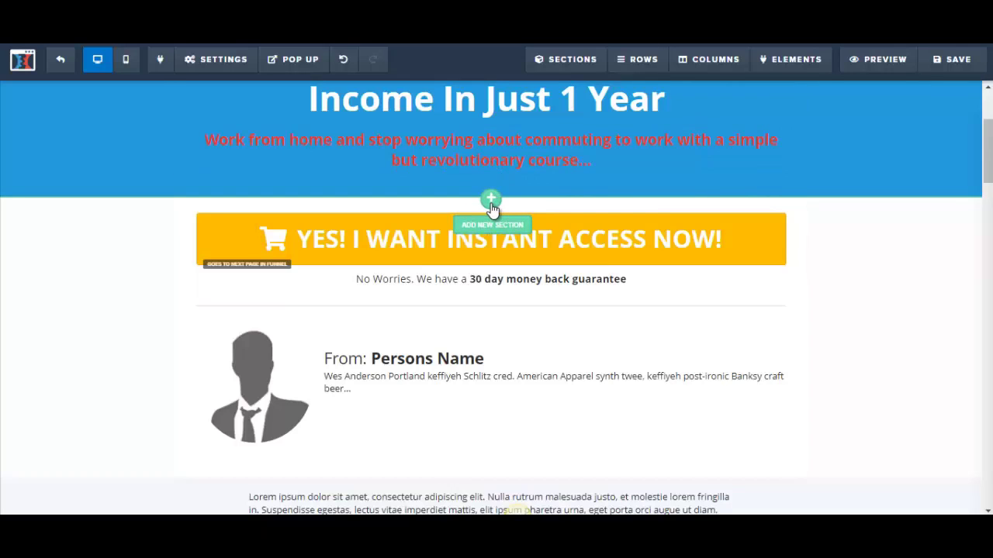
Add a full-width section with a single-column row below the headline
{"action": "left_click", "coordinate": [491, 203]}
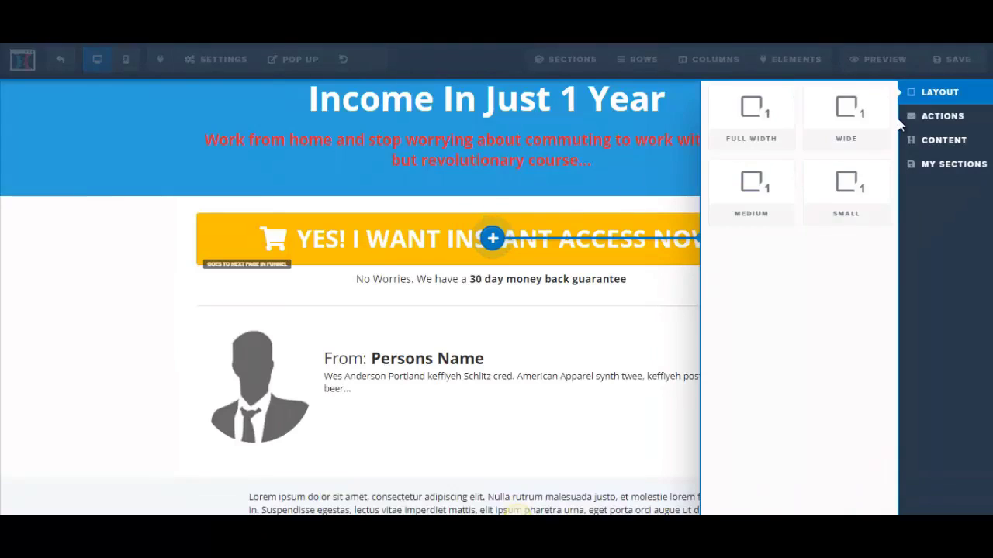
{"action": "left_click", "coordinate": [764, 124]}
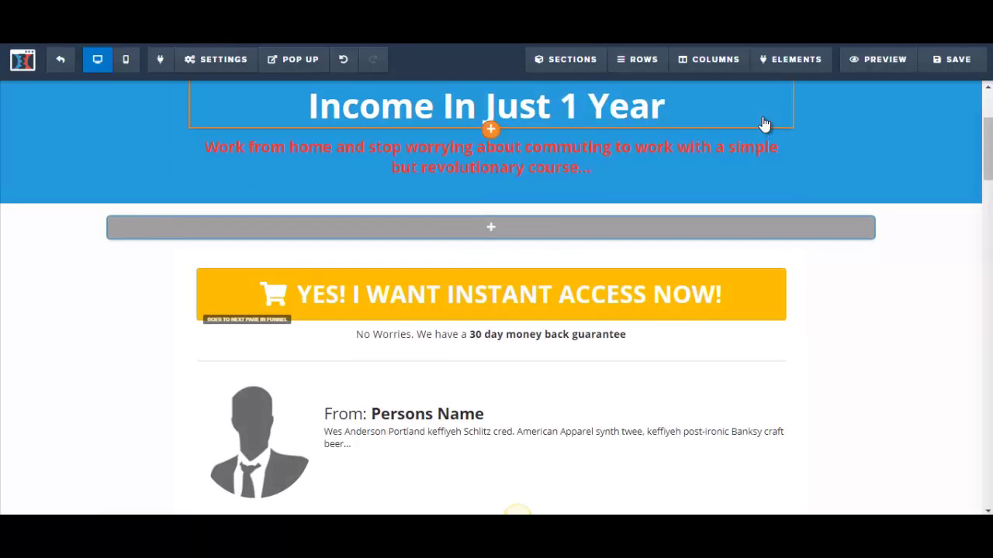
{"action": "mouse_move", "coordinate": [503, 231]}
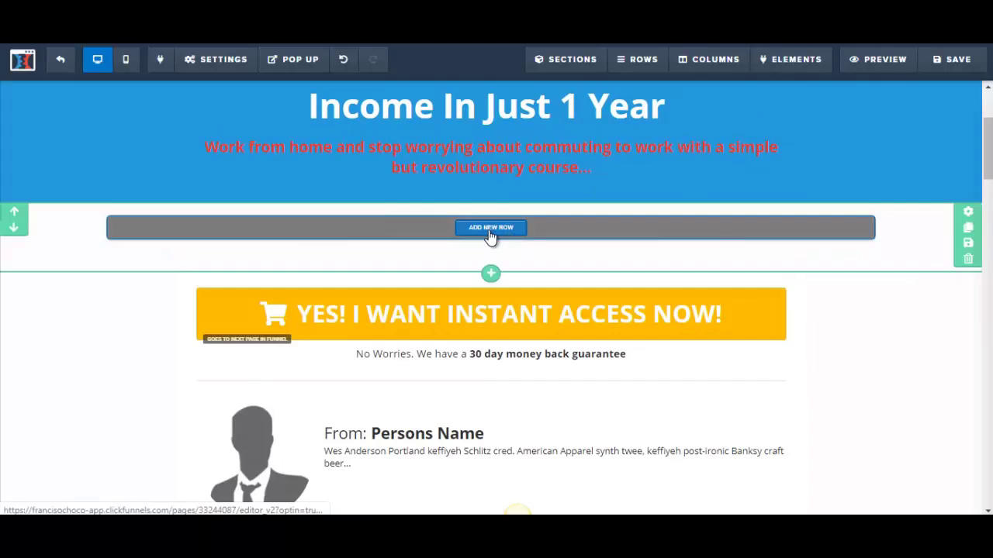
{"action": "left_click", "coordinate": [490, 228]}
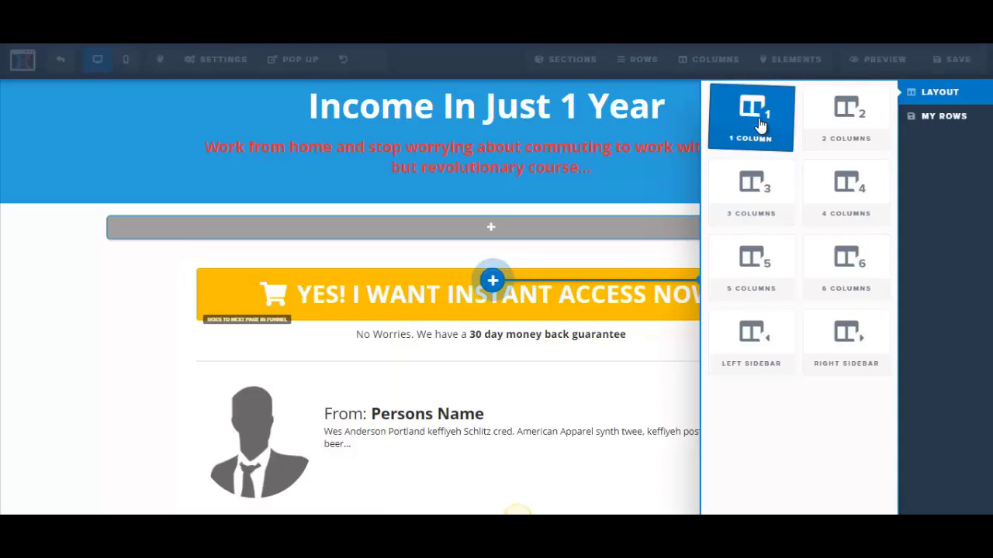
{"action": "left_click", "coordinate": [760, 125]}
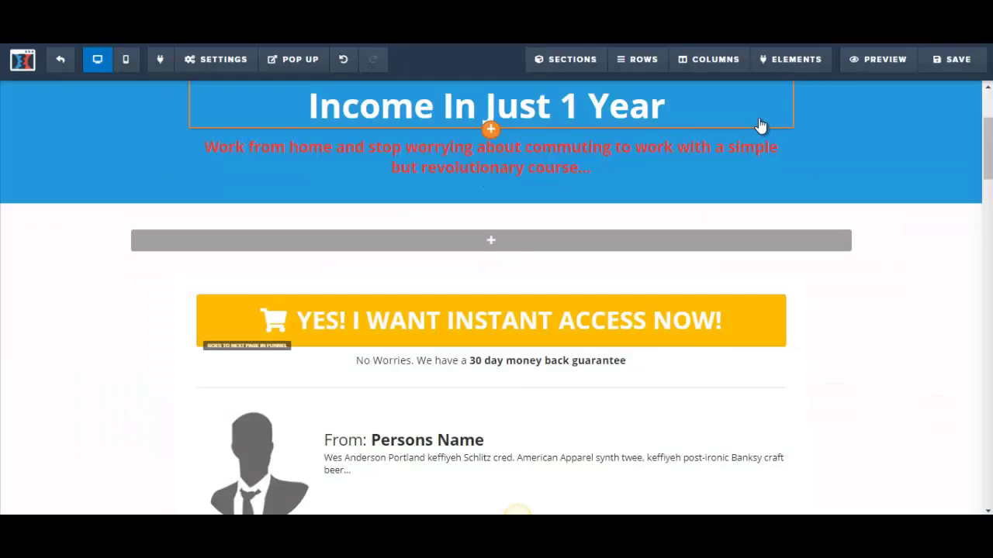
Insert a Paragraph element with placeholder text into the new row
{"action": "mouse_move", "coordinate": [508, 262]}
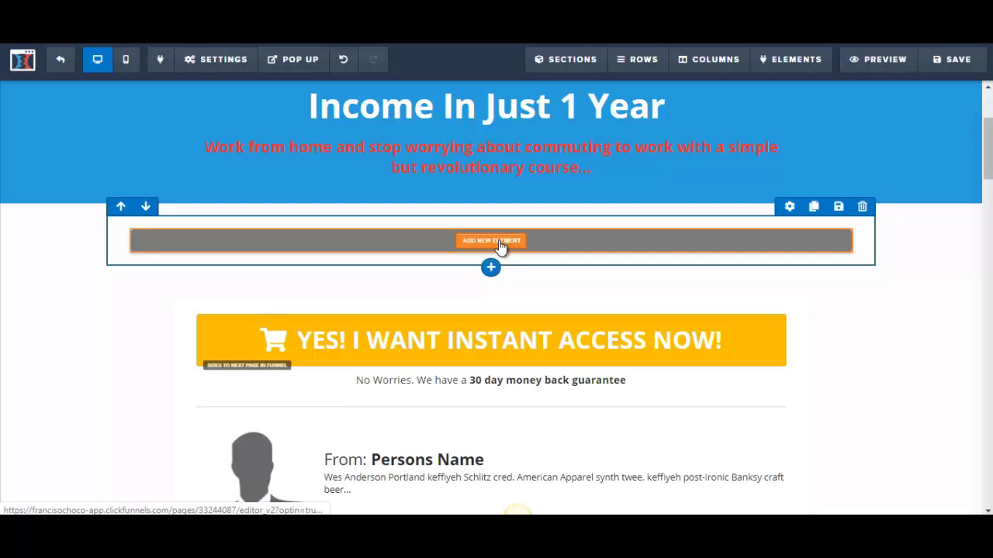
{"action": "left_click", "coordinate": [500, 246]}
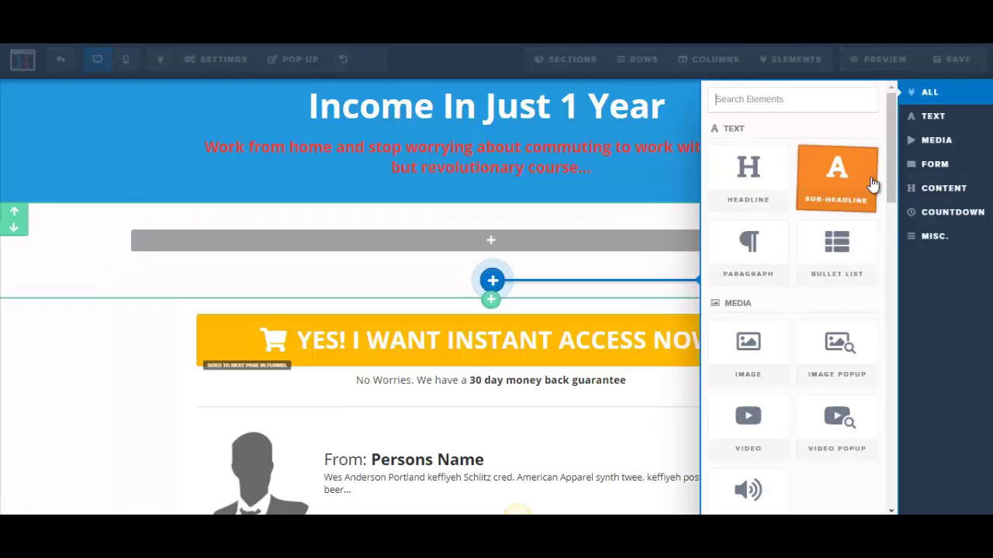
{"action": "scroll", "coordinate": [891, 177], "scroll_direction": "down", "scroll_amount": 1}
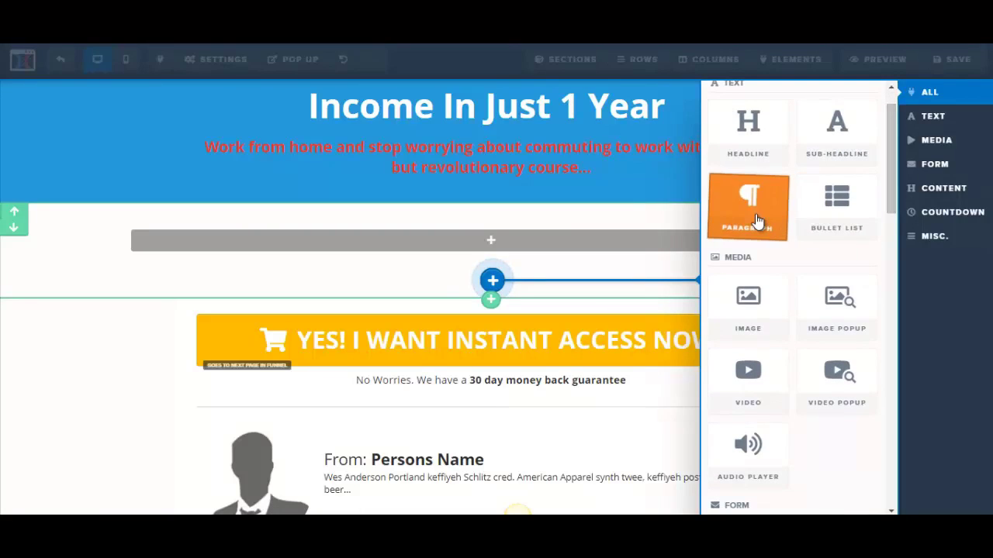
{"action": "left_click_drag", "start_coordinate": [896, 206], "coordinate": [885, 188]}
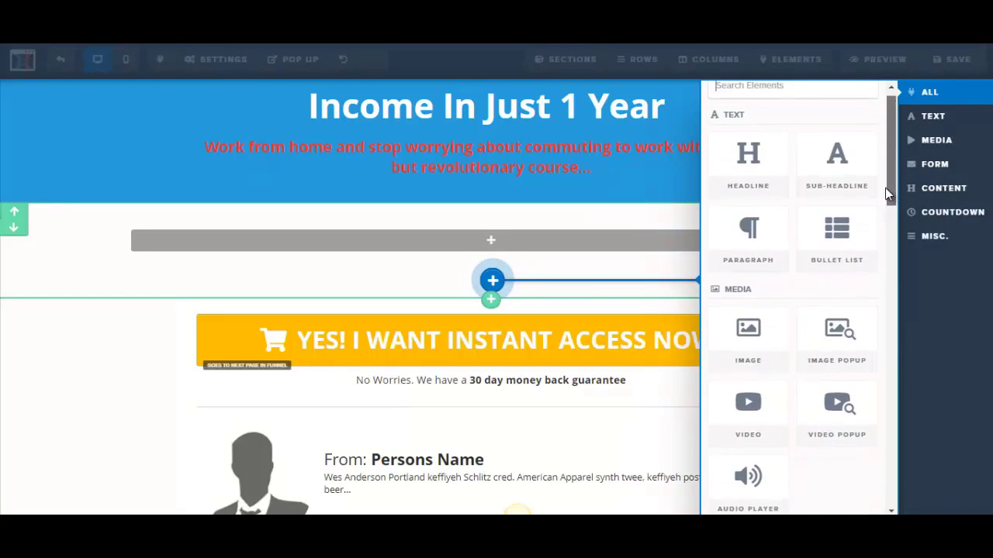
{"action": "left_click", "coordinate": [753, 237]}
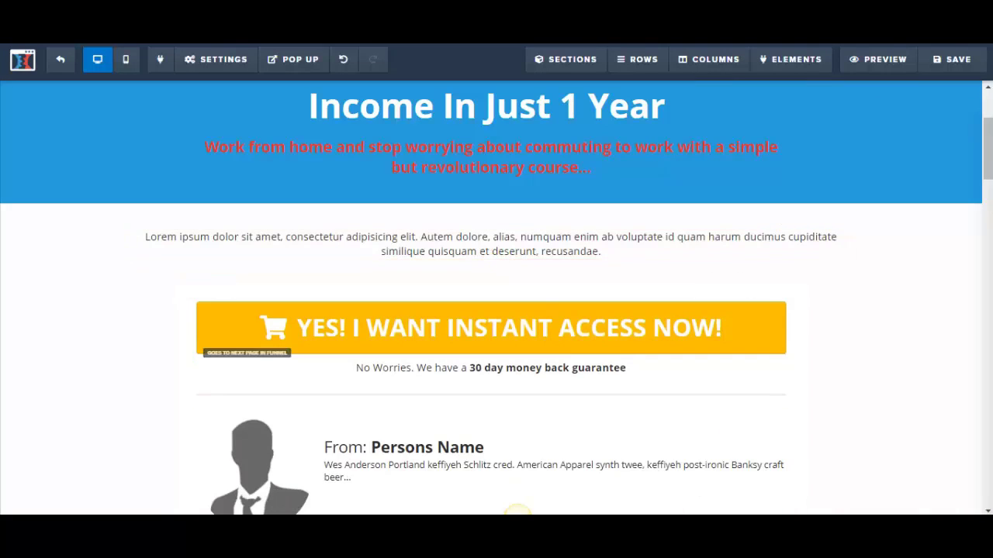
{"action": "mouse_move", "coordinate": [238, 535]}
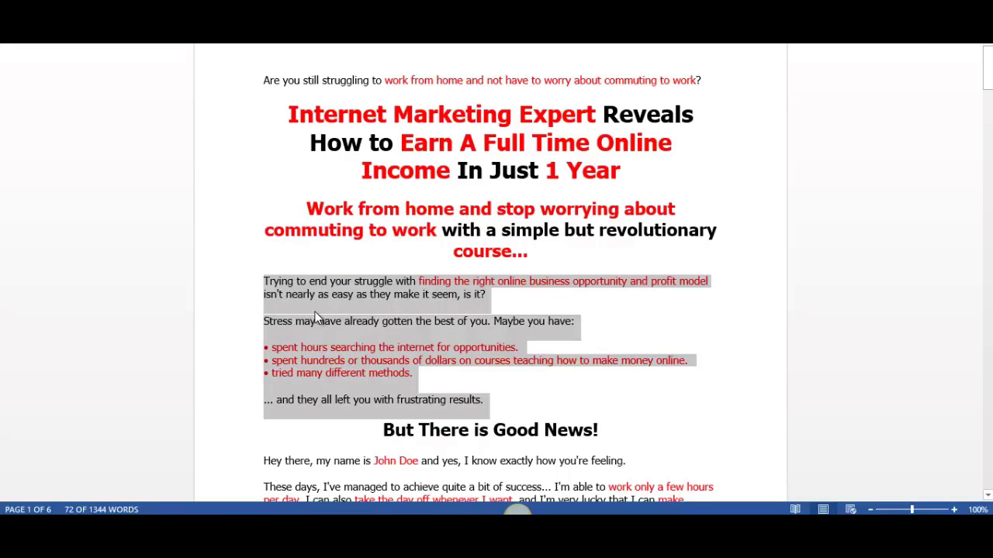
Select the two Word paragraphs from 'Trying to end your struggle' through 'Maybe you have:'
{"action": "left_click", "coordinate": [319, 314]}
{"action": "left_click_drag", "start_coordinate": [264, 279], "coordinate": [577, 321]}
{"action": "key", "text": "ctrl+c"}
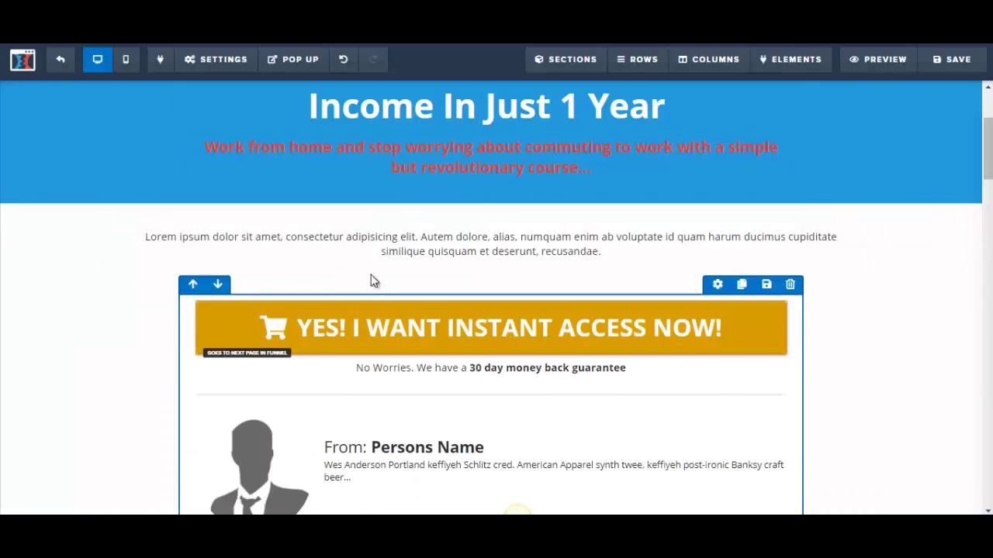
Replace the lorem ipsum placeholder with the copied opening paragraphs
{"action": "left_click", "coordinate": [336, 245]}
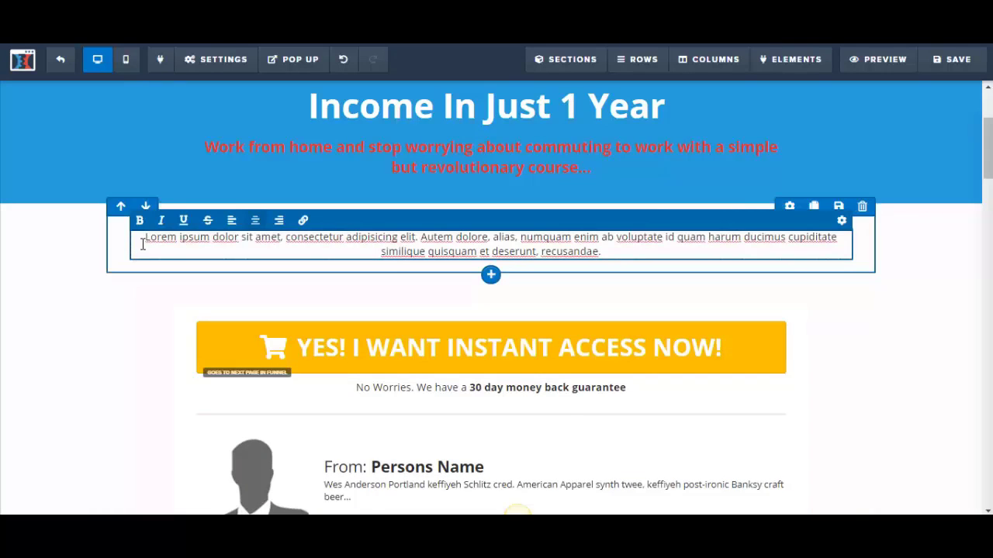
{"action": "key", "text": "ctrl+shift+Right"}
{"action": "left_click_drag", "start_coordinate": [388, 234], "coordinate": [631, 258]}
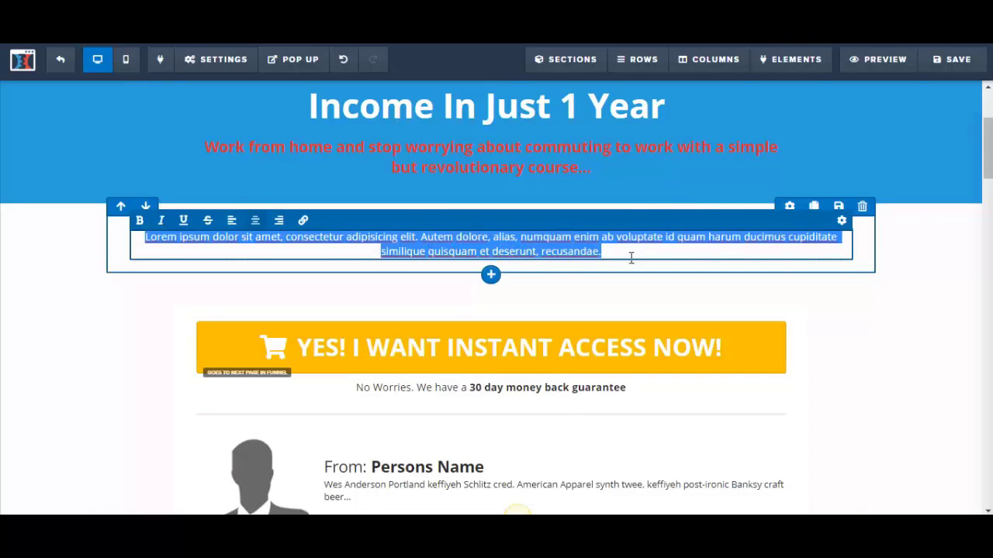
{"action": "key", "text": "ctrl+v"}
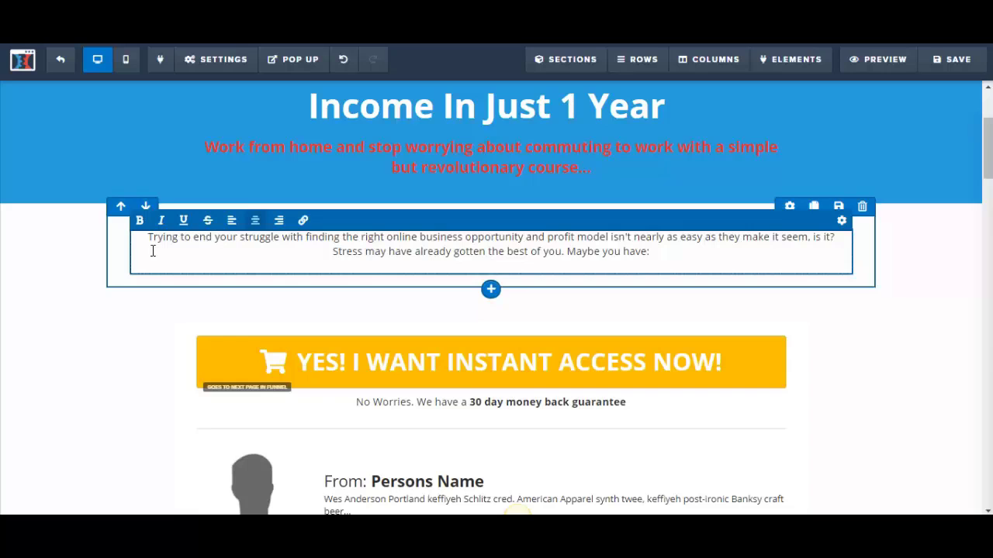
Left-align the pasted paragraph and set its font size to 22
{"action": "left_click_drag", "start_coordinate": [149, 239], "coordinate": [664, 252]}
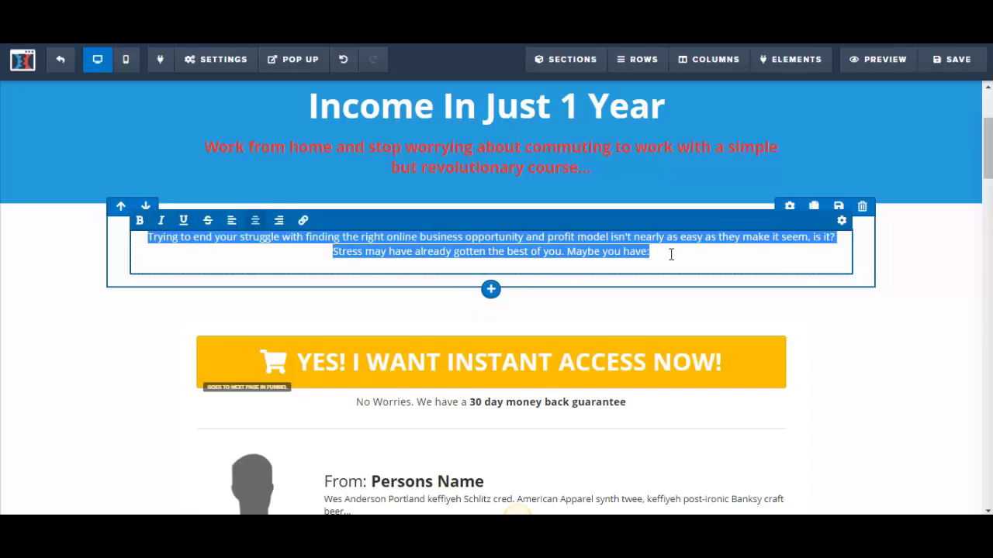
{"action": "left_click", "coordinate": [232, 221]}
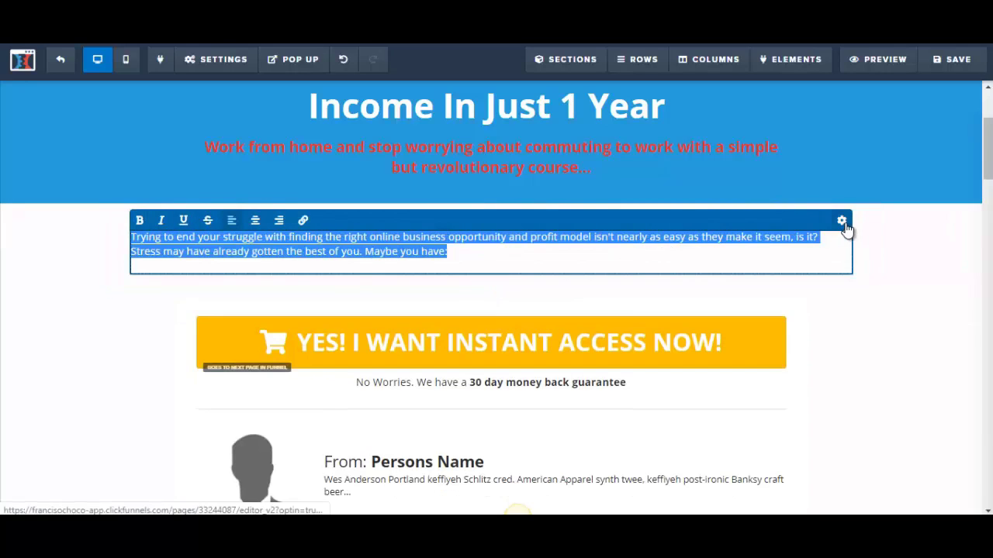
{"action": "left_click", "coordinate": [842, 221]}
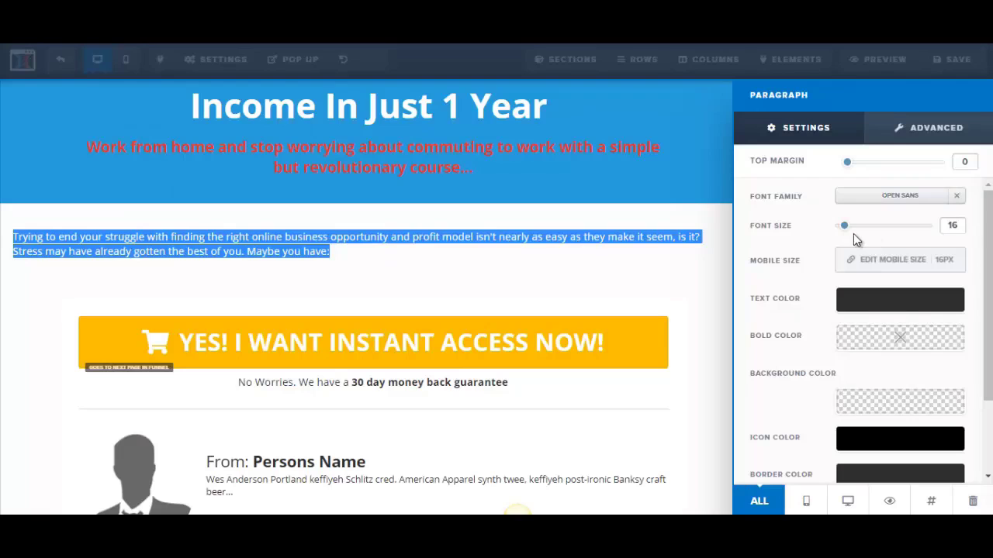
{"action": "left_click_drag", "start_coordinate": [844, 226], "coordinate": [853, 232]}
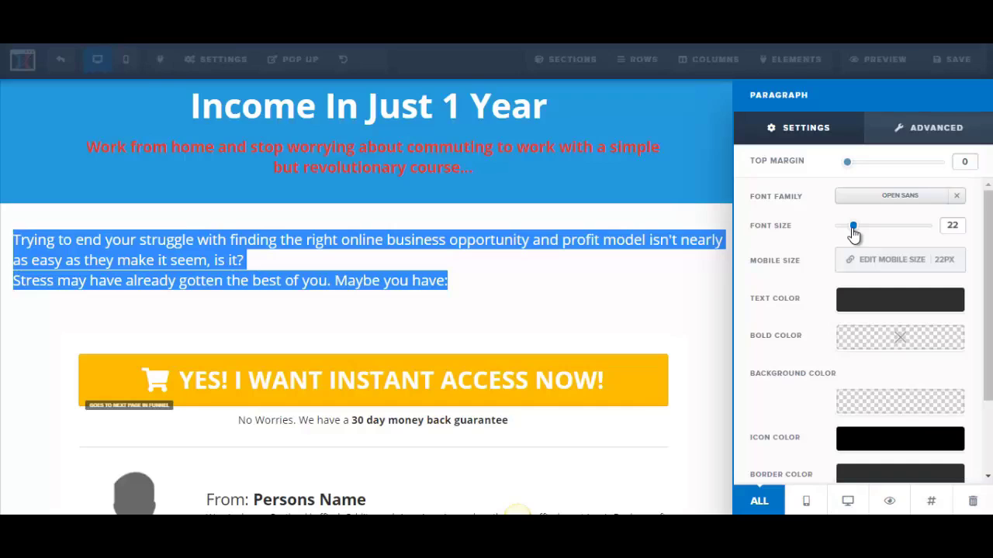
{"action": "left_click", "coordinate": [401, 268]}
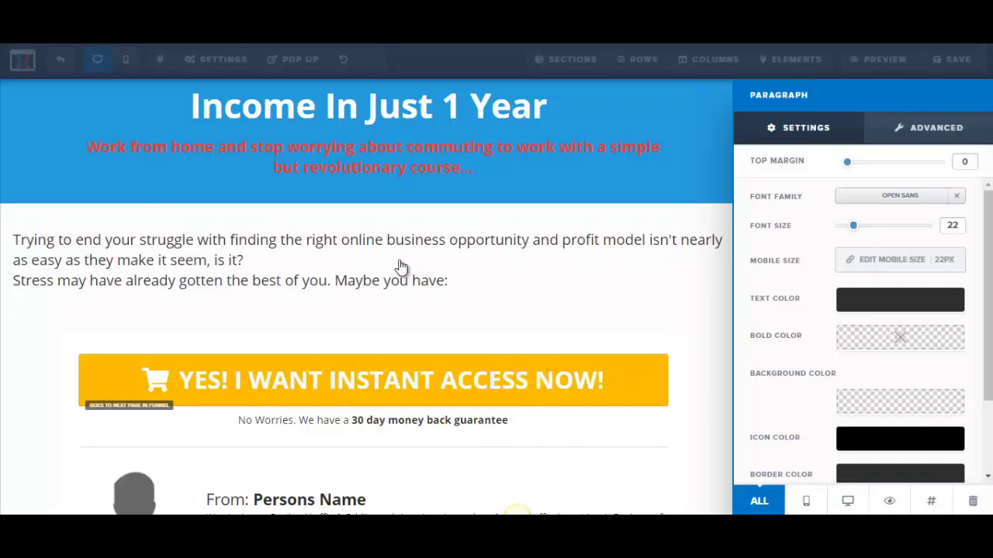
Insert a blank line after 'is it?' to separate the two sentences
{"action": "left_click", "coordinate": [373, 259]}
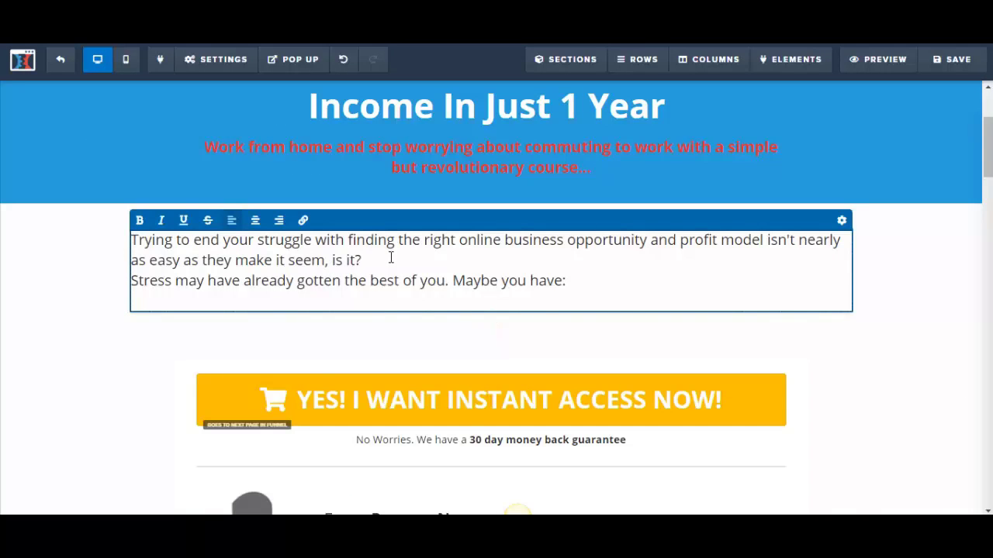
{"action": "key", "text": "Return"}
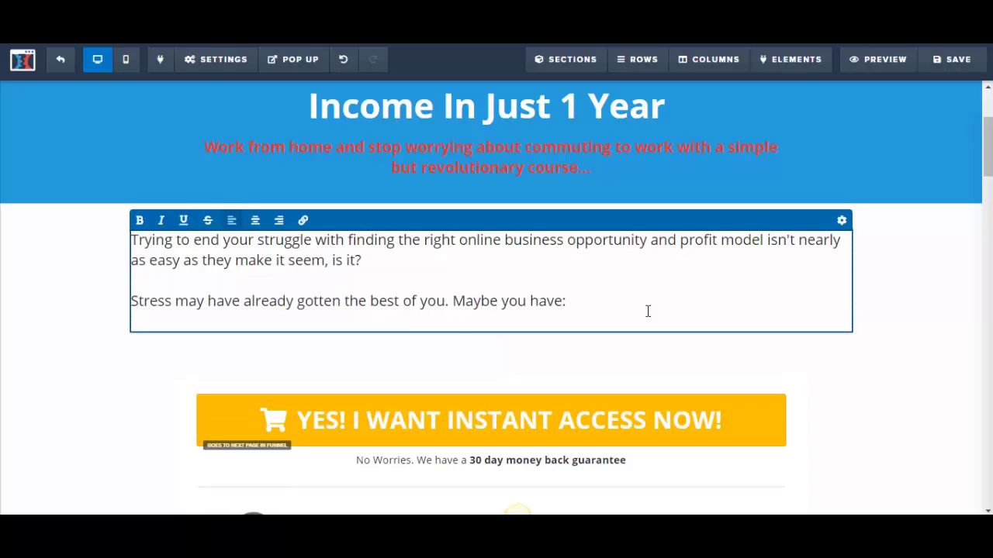
{"action": "left_click", "coordinate": [925, 304]}
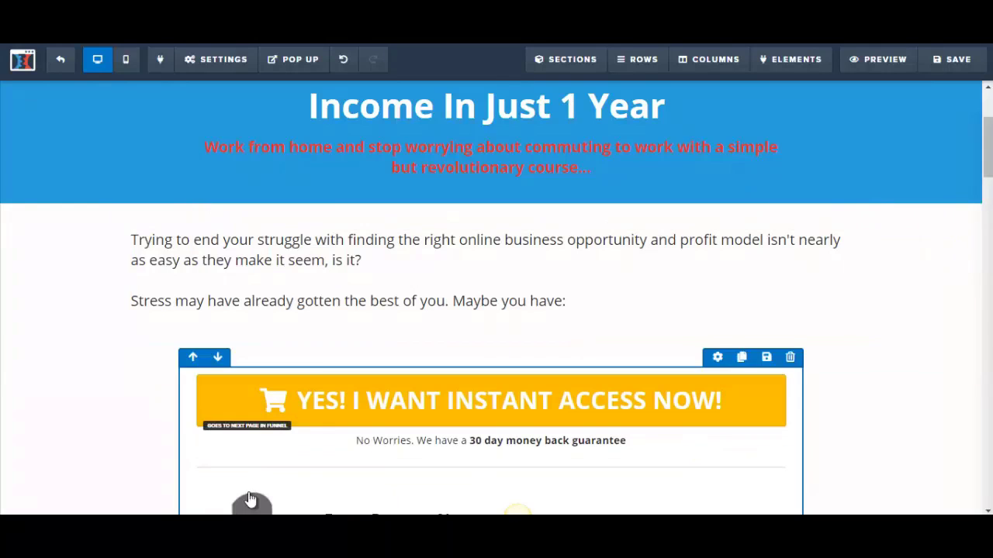
Clear the selection in the Word document and return to the page editor
{"action": "key", "text": "alt+Tab"}
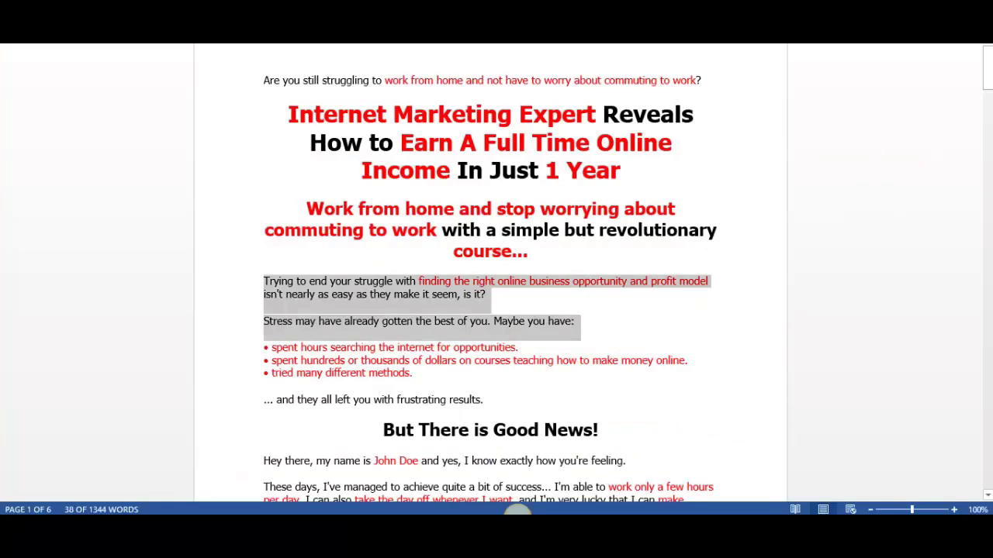
{"action": "left_click", "coordinate": [304, 348]}
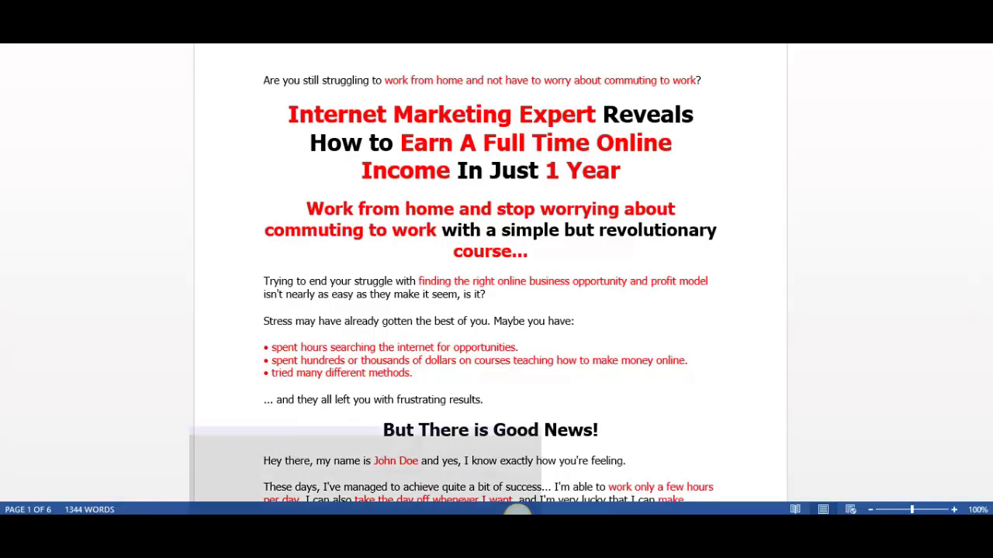
{"action": "key", "text": "alt+Tab"}
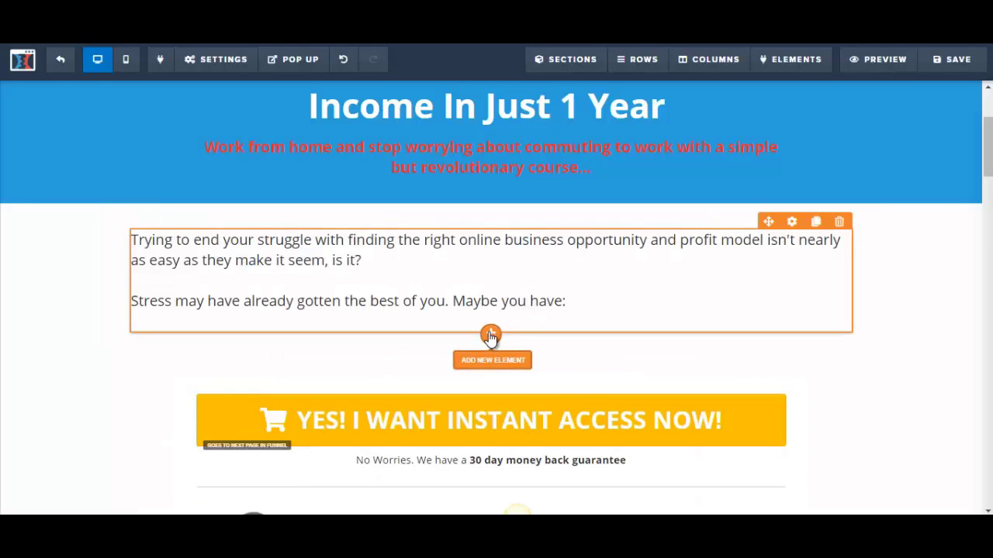
{"action": "left_click", "coordinate": [490, 336]}
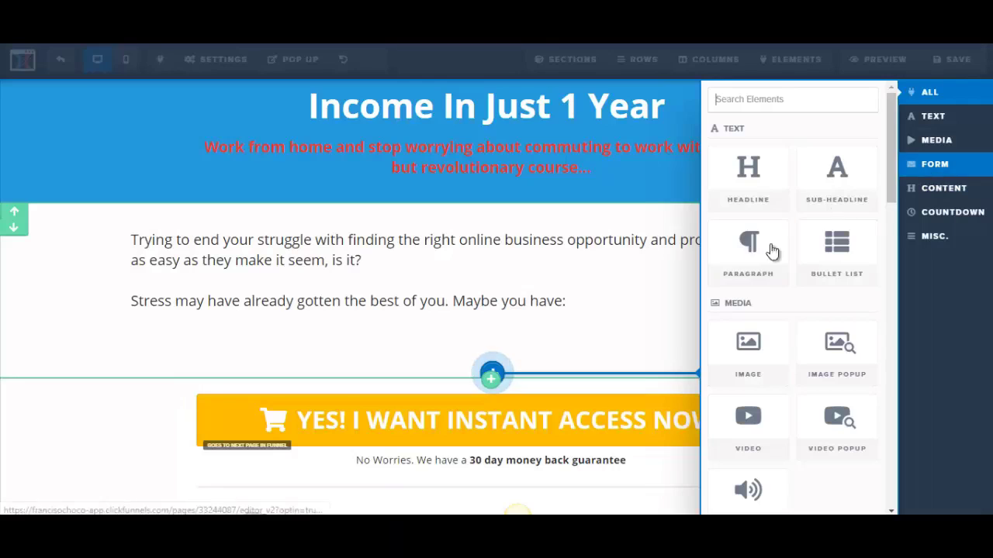
Insert a Bullet List, paste the Word bullets over its placeholders, then undo it
{"action": "left_click", "coordinate": [812, 266]}
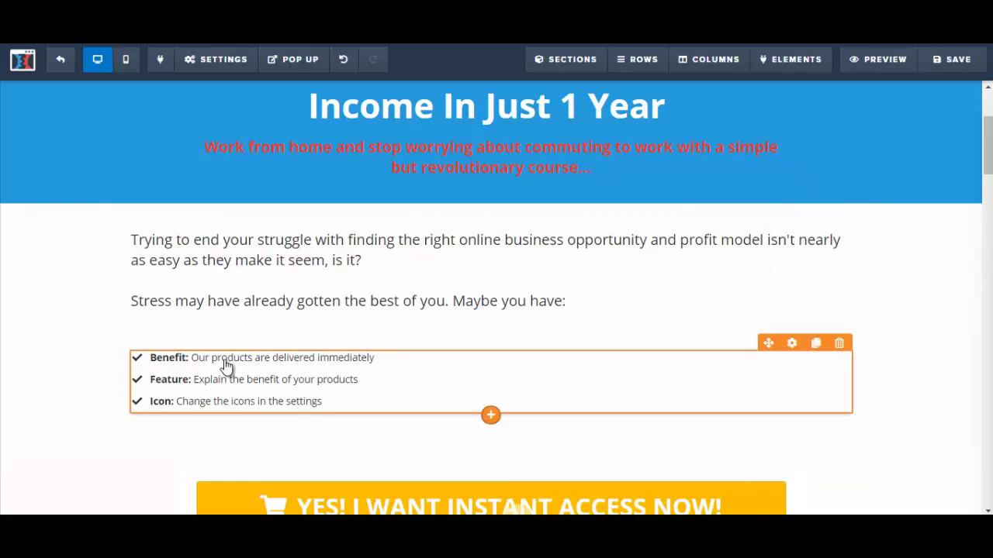
{"action": "left_click", "coordinate": [225, 365]}
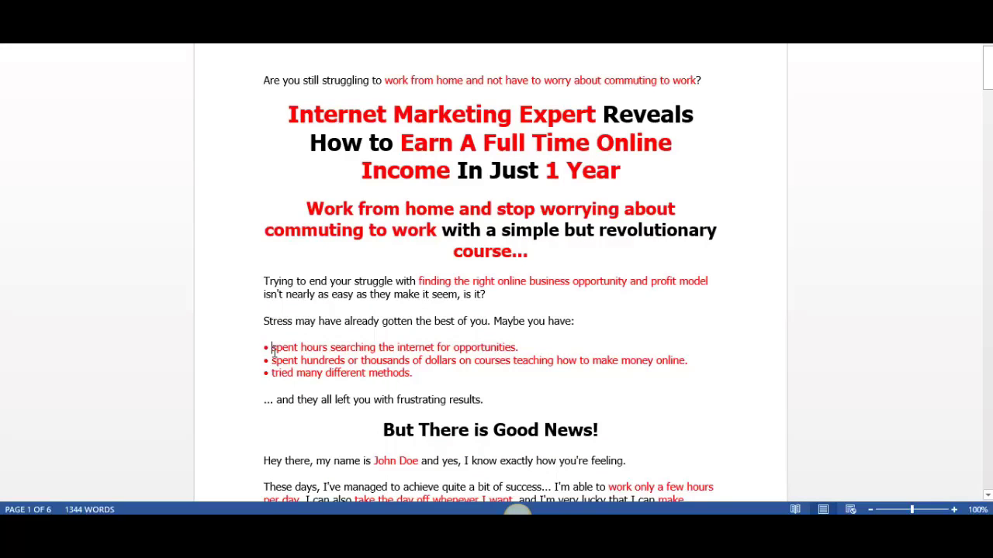
{"action": "left_click_drag", "start_coordinate": [272, 350], "coordinate": [515, 374]}
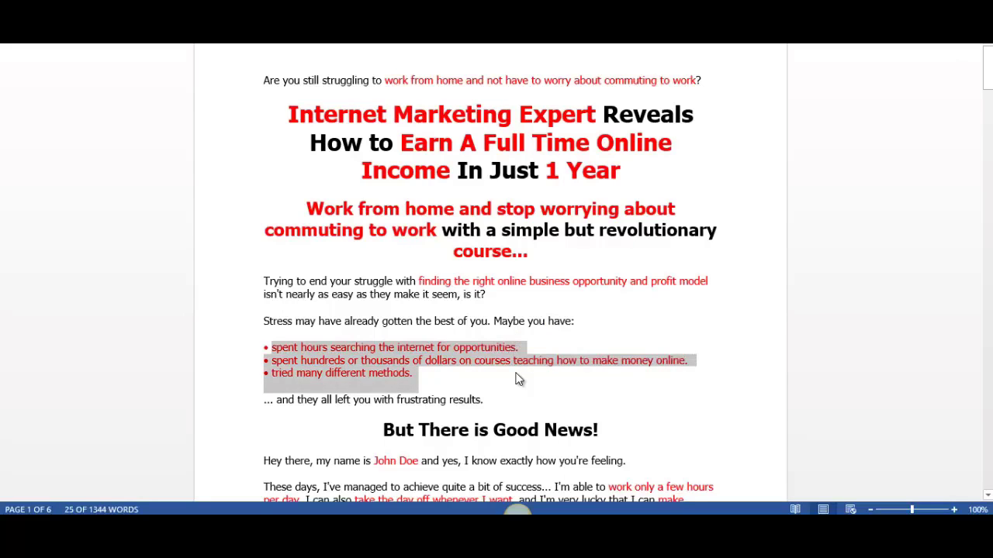
{"action": "left_click", "coordinate": [228, 474]}
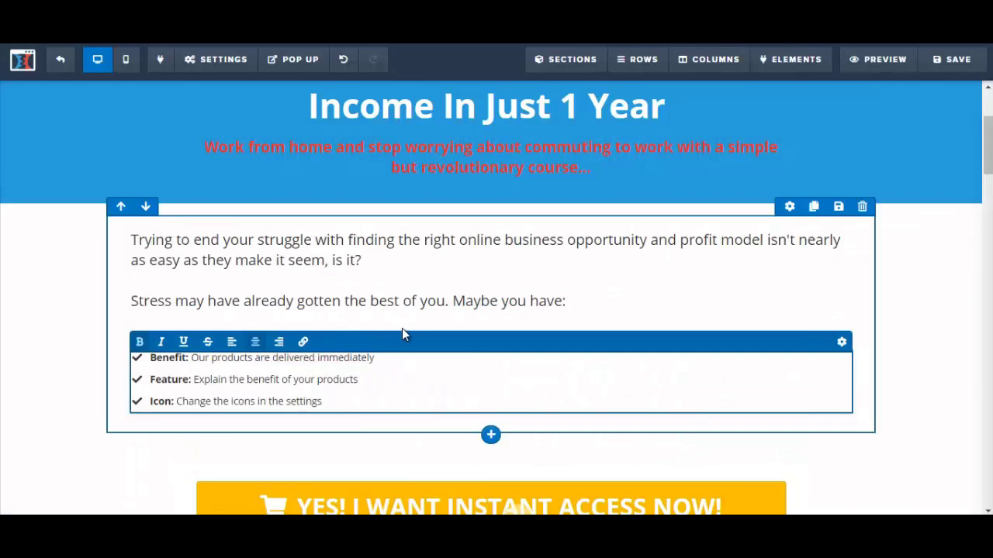
{"action": "left_click", "coordinate": [215, 379]}
{"action": "left_click_drag", "start_coordinate": [151, 362], "coordinate": [353, 401]}
{"action": "type", "text": "spent hours searching the internet for opportunities. • spent hundreds or thousands of dollars on courses teaching how to make money online. • tried many different methods."}
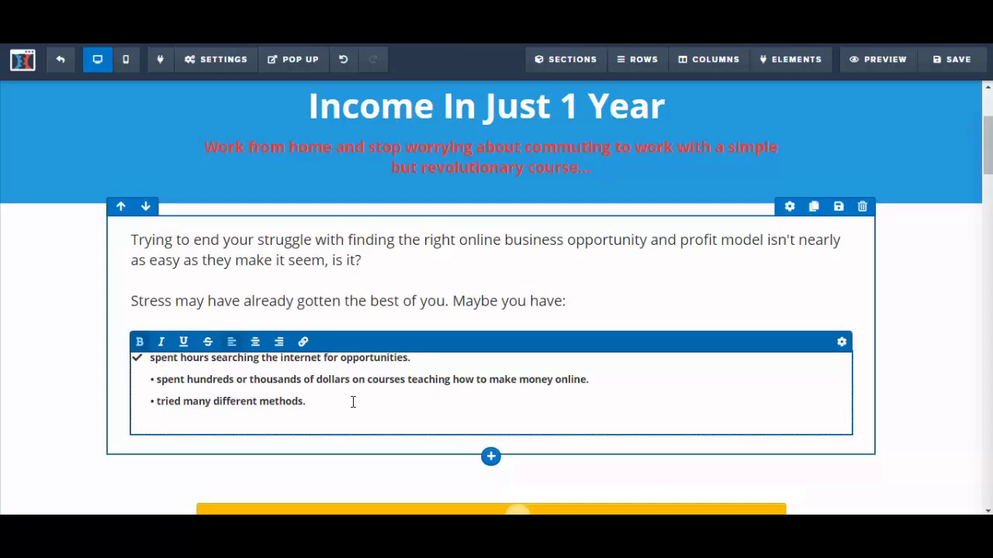
{"action": "left_click", "coordinate": [346, 61]}
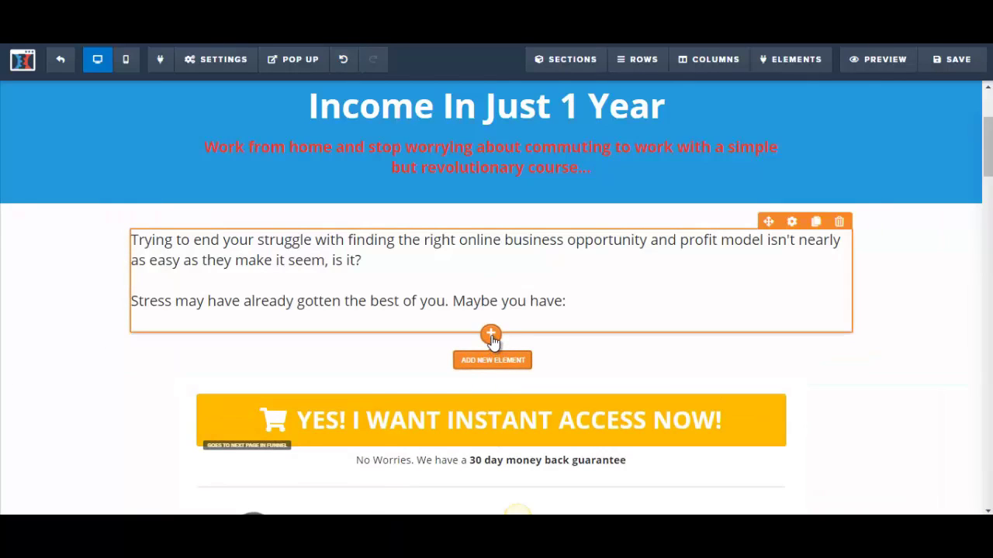
Add a new three-item checkmark Bullet List beneath the paragraph and select the first Word bullet
{"action": "left_click", "coordinate": [491, 336]}
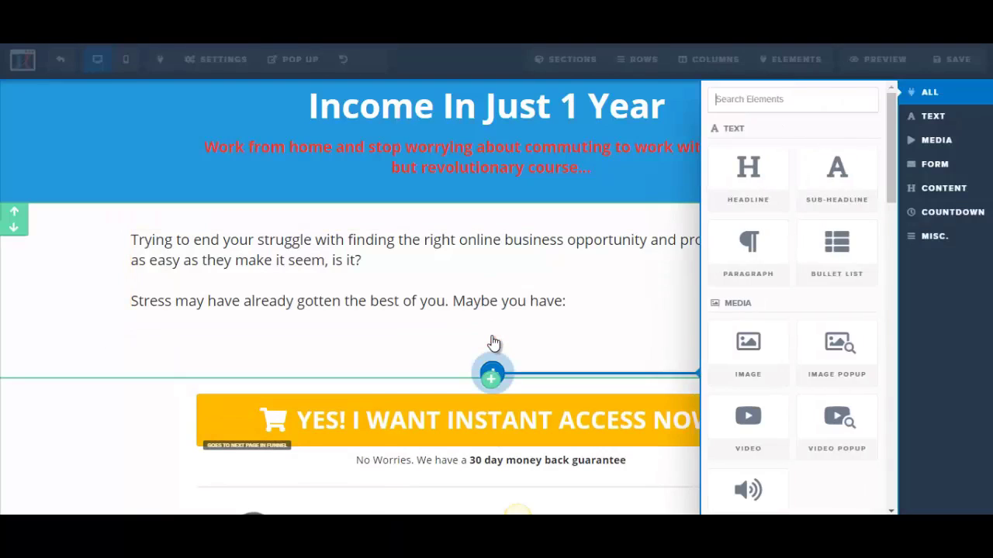
{"action": "left_click", "coordinate": [851, 269]}
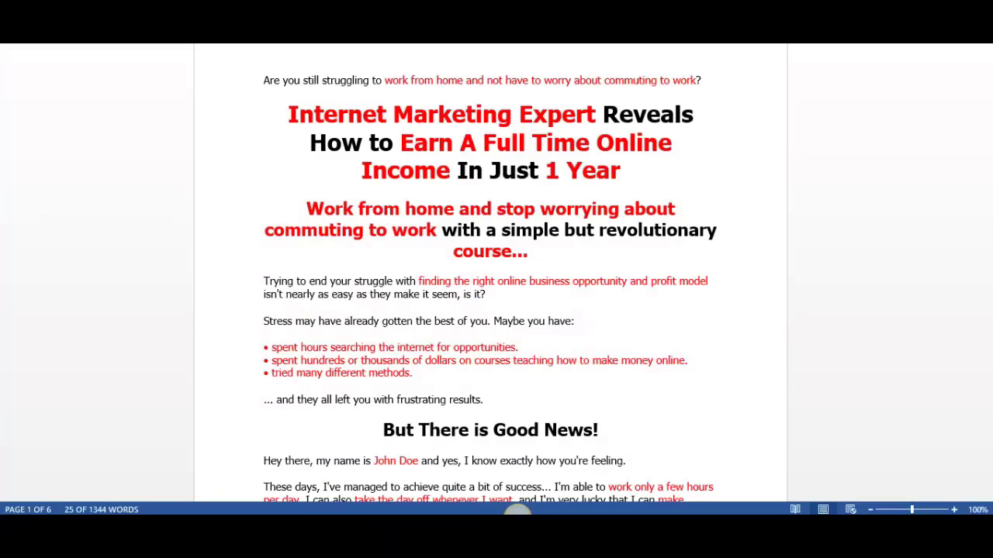
{"action": "left_click_drag", "start_coordinate": [271, 349], "coordinate": [517, 347]}
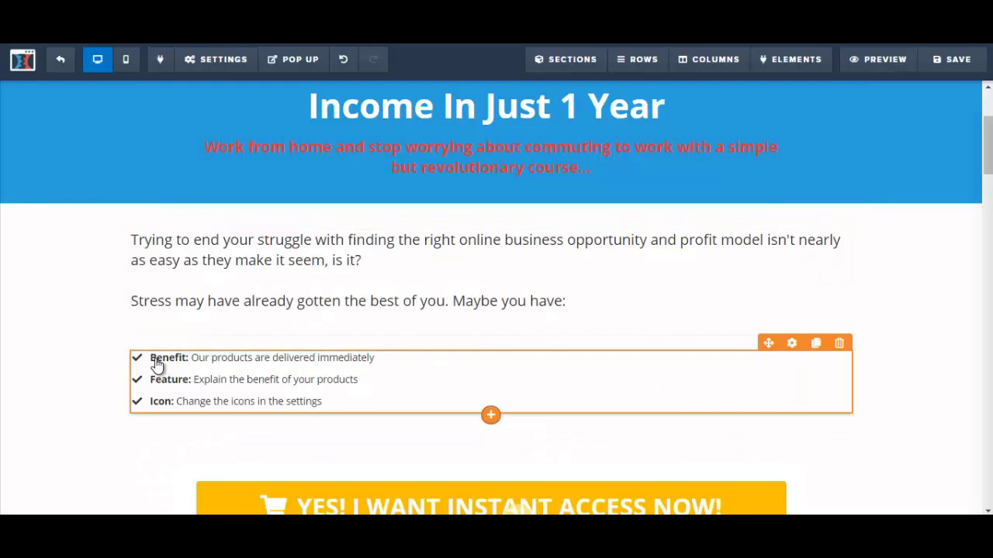
Paste the three Word bullets, ending with 'tried many different methods.', over the placeholder items
{"action": "left_click", "coordinate": [163, 362]}
{"action": "left_click_drag", "start_coordinate": [149, 360], "coordinate": [377, 364]}
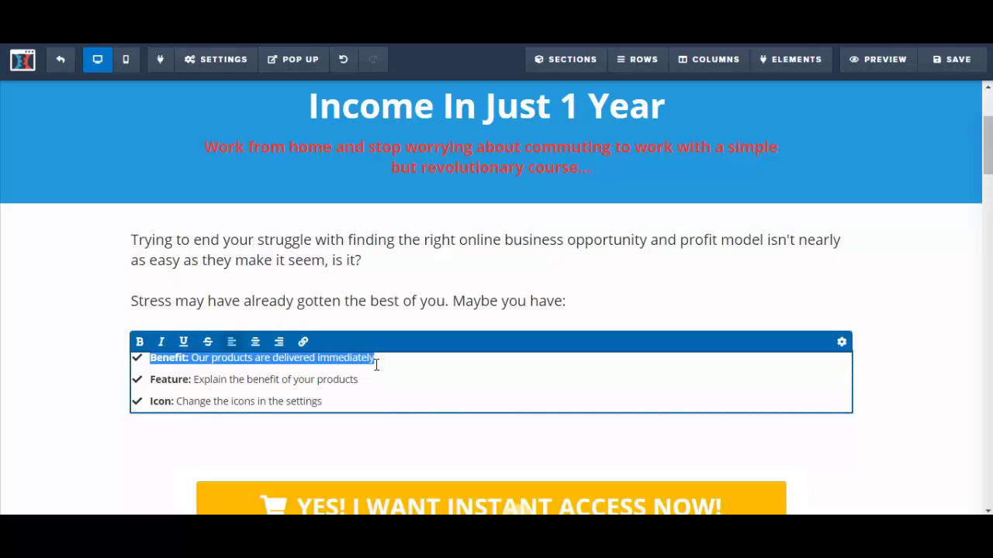
{"action": "type", "text": "spent hours searching the internet for opportunities."}
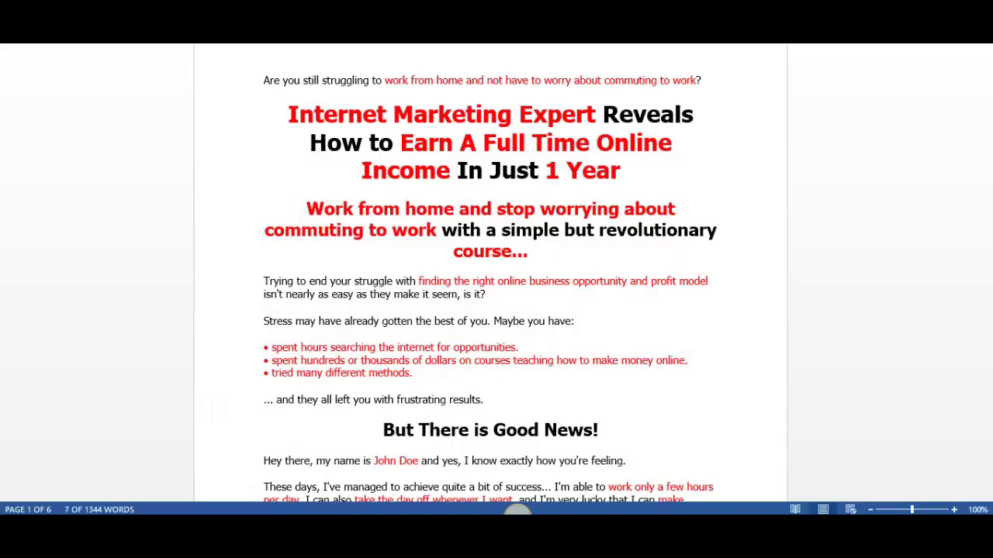
{"action": "left_click_drag", "start_coordinate": [518, 349], "coordinate": [692, 361]}
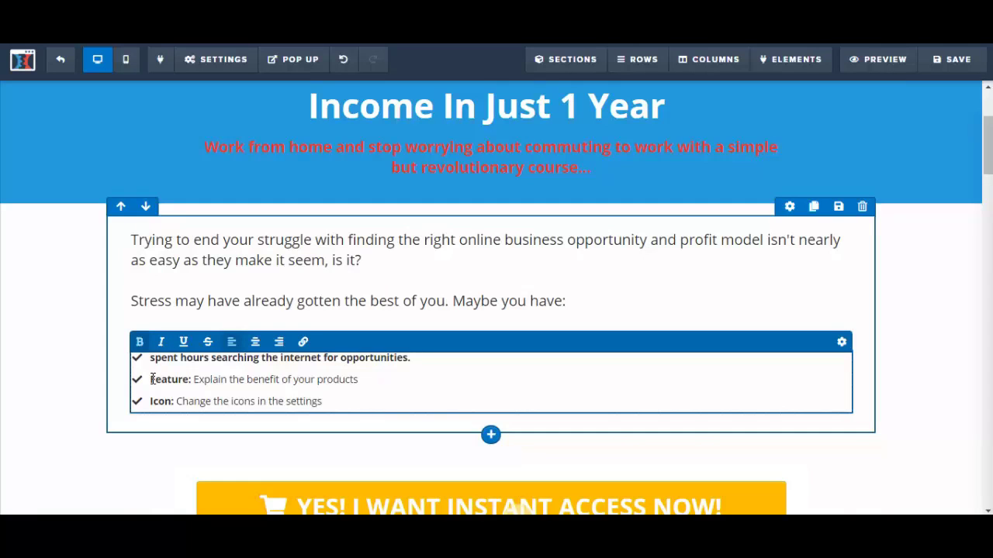
{"action": "left_click_drag", "start_coordinate": [152, 380], "coordinate": [359, 383]}
{"action": "type", "text": "spent hundreds or thousands of dollars on courses teaching how to make money online."}
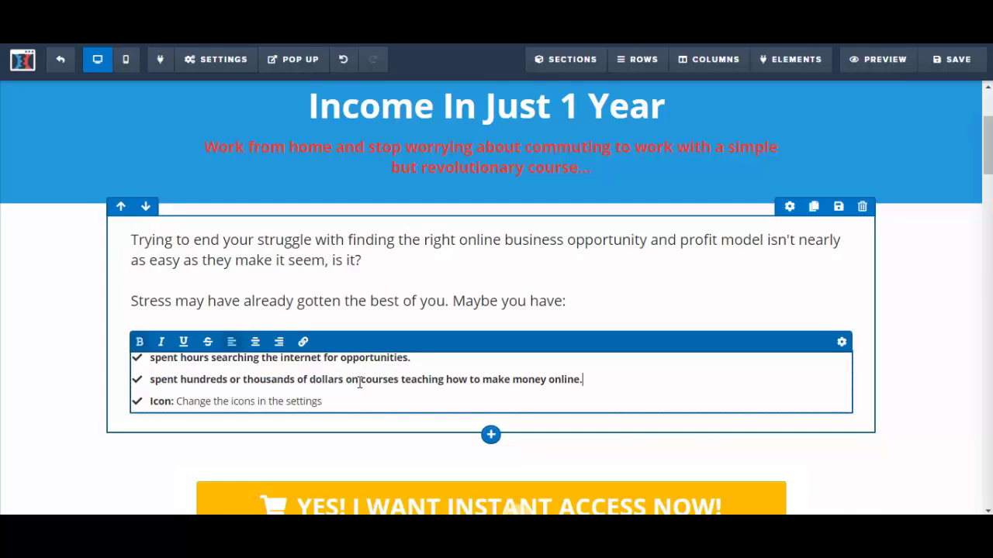
{"action": "key", "text": "alt+Tab"}
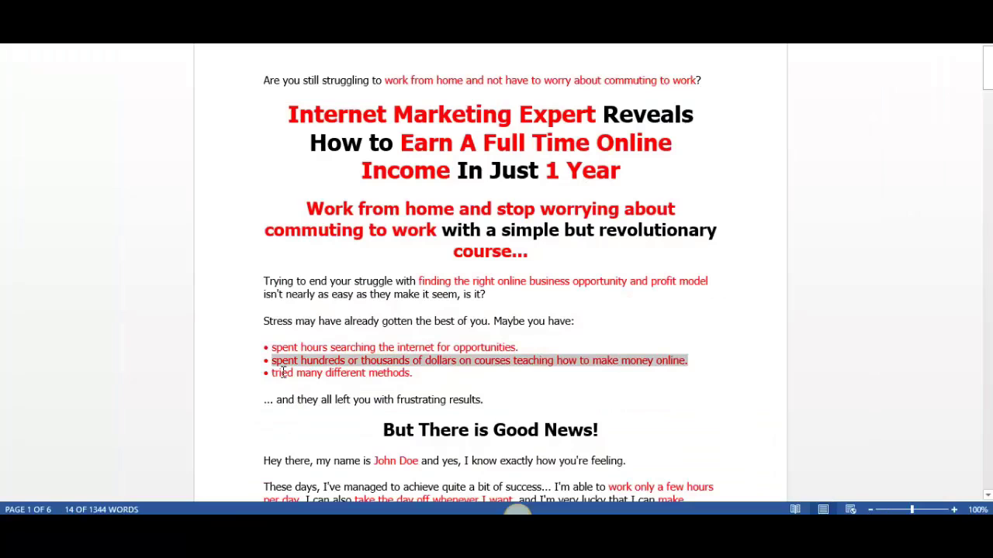
{"action": "left_click_drag", "start_coordinate": [272, 373], "coordinate": [409, 373]}
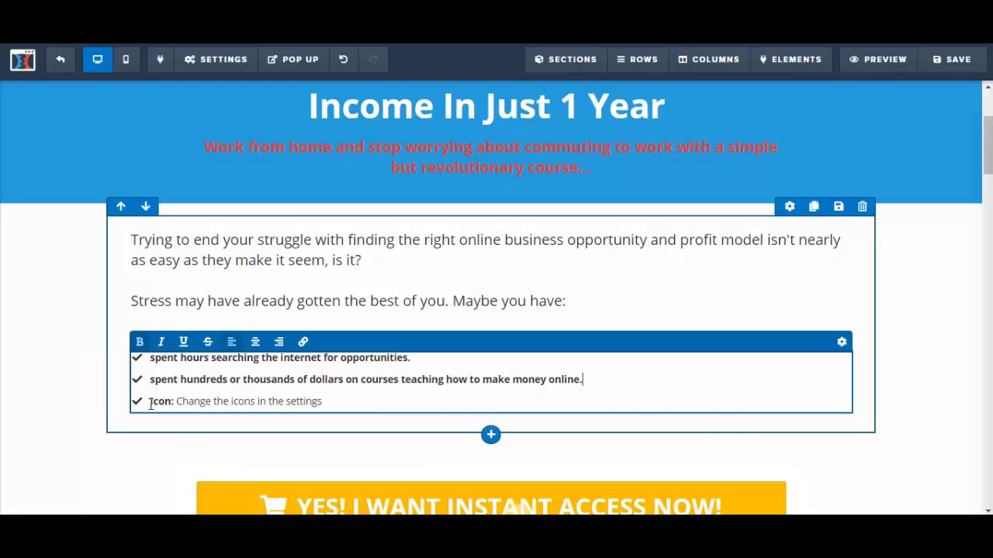
{"action": "left_click_drag", "start_coordinate": [151, 403], "coordinate": [343, 400]}
{"action": "type", "text": "tried many different methods."}
{"action": "key", "text": "ctrl+a"}
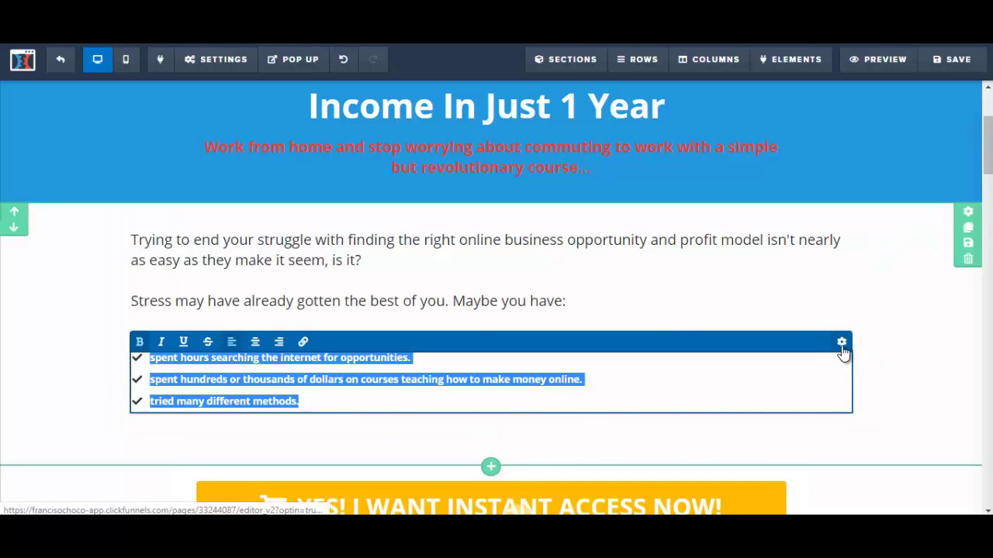
Switch the list type to Ordered List and back to Icon List, then view its Themes
{"action": "left_click", "coordinate": [841, 342]}
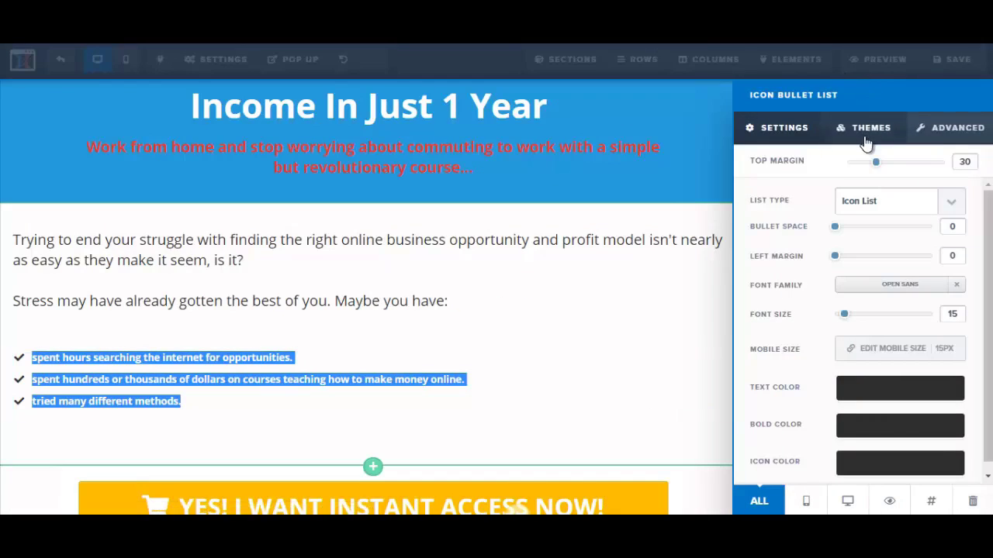
{"action": "left_click", "coordinate": [950, 201]}
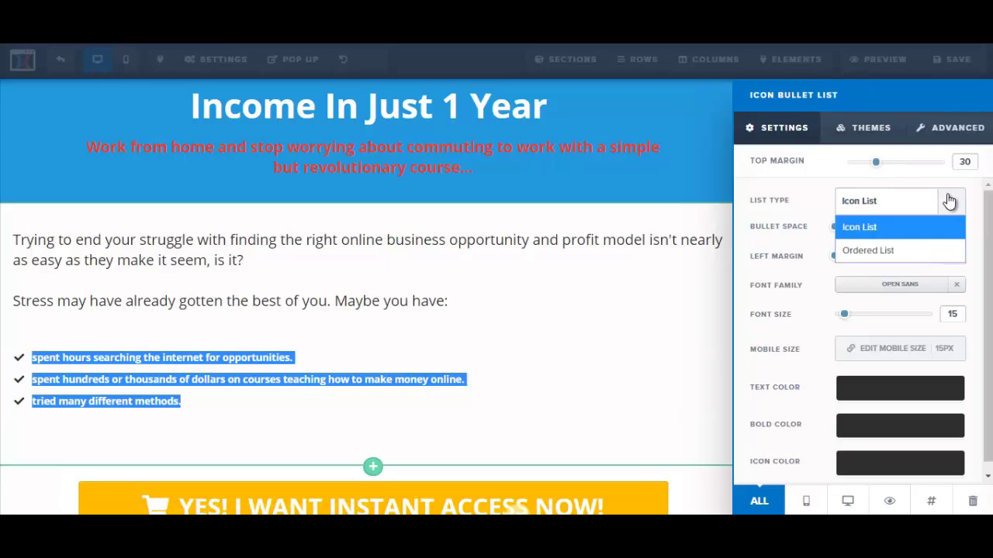
{"action": "left_click", "coordinate": [905, 250]}
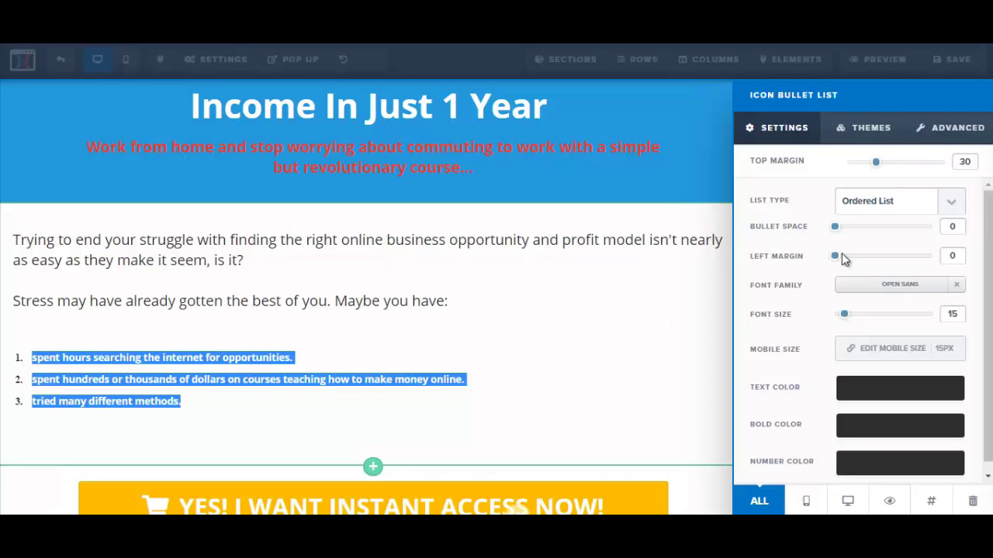
{"action": "left_click", "coordinate": [951, 204]}
{"action": "left_click", "coordinate": [867, 228]}
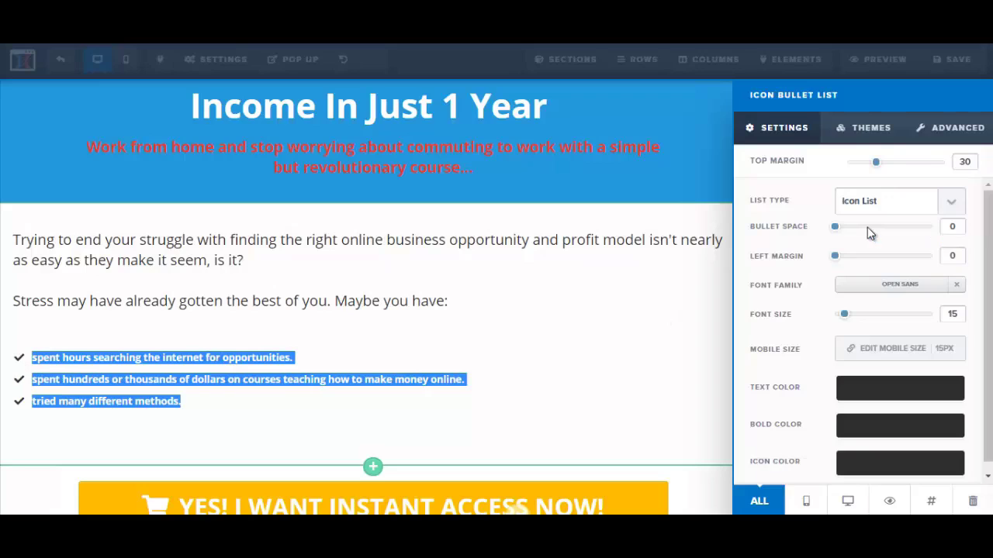
{"action": "left_click", "coordinate": [867, 138]}
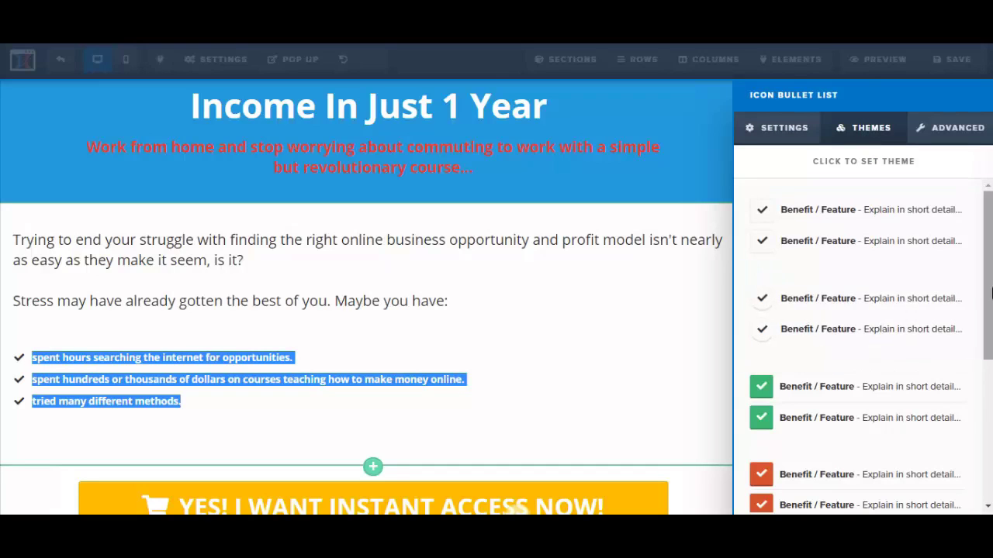
Apply the green check-box theme to the bullet list and close its settings panel
{"action": "left_click_drag", "start_coordinate": [990, 300], "coordinate": [989, 336]}
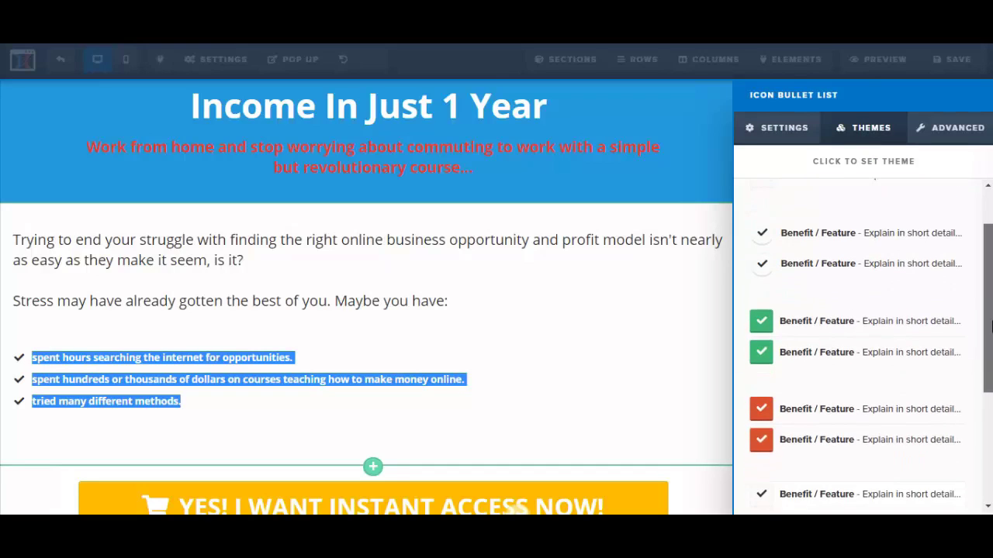
{"action": "left_click", "coordinate": [766, 326]}
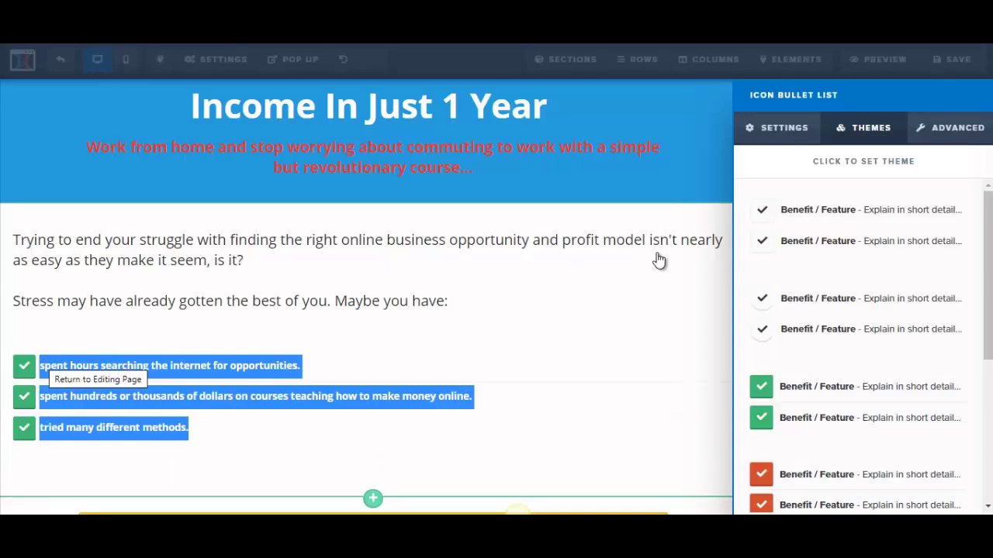
{"action": "left_click", "coordinate": [947, 132]}
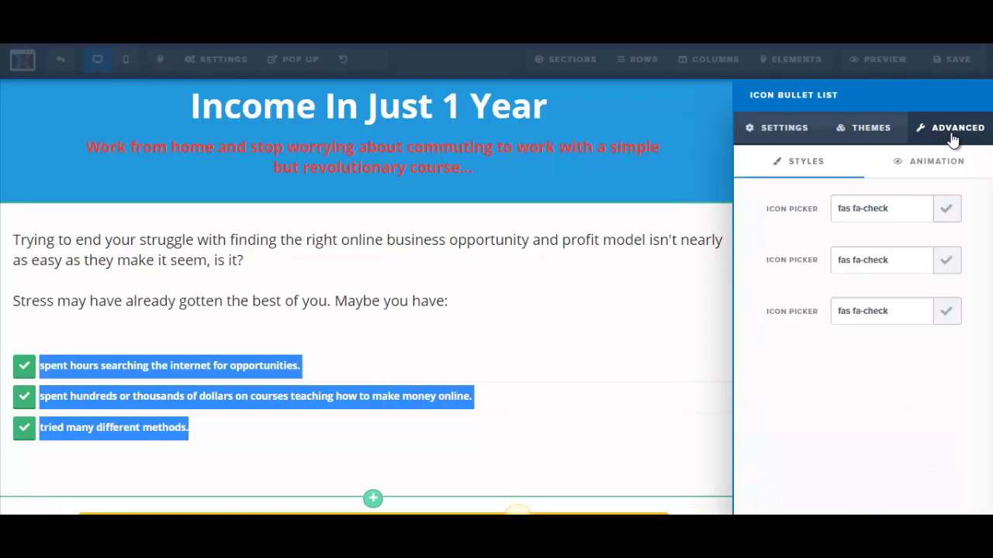
{"action": "left_click", "coordinate": [948, 208]}
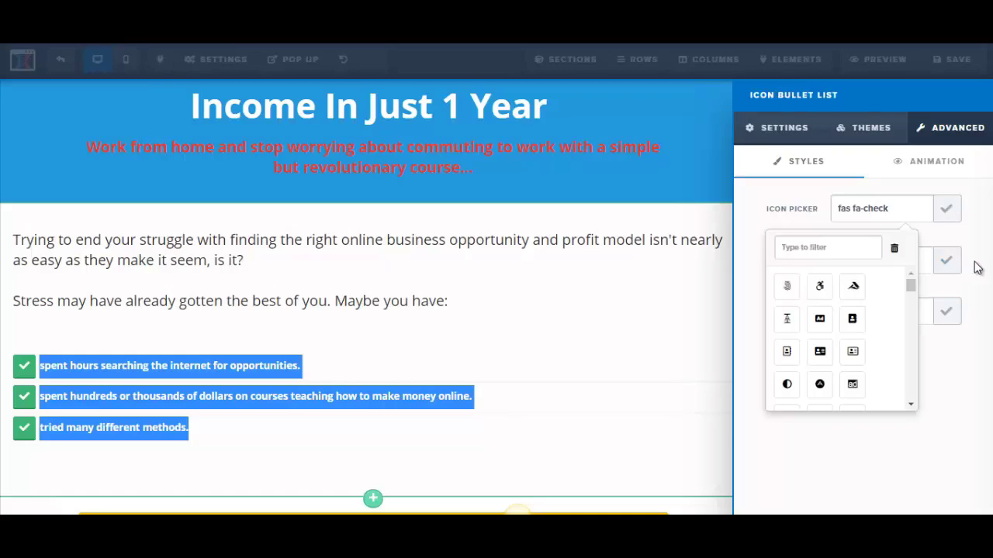
{"action": "left_click", "coordinate": [984, 223]}
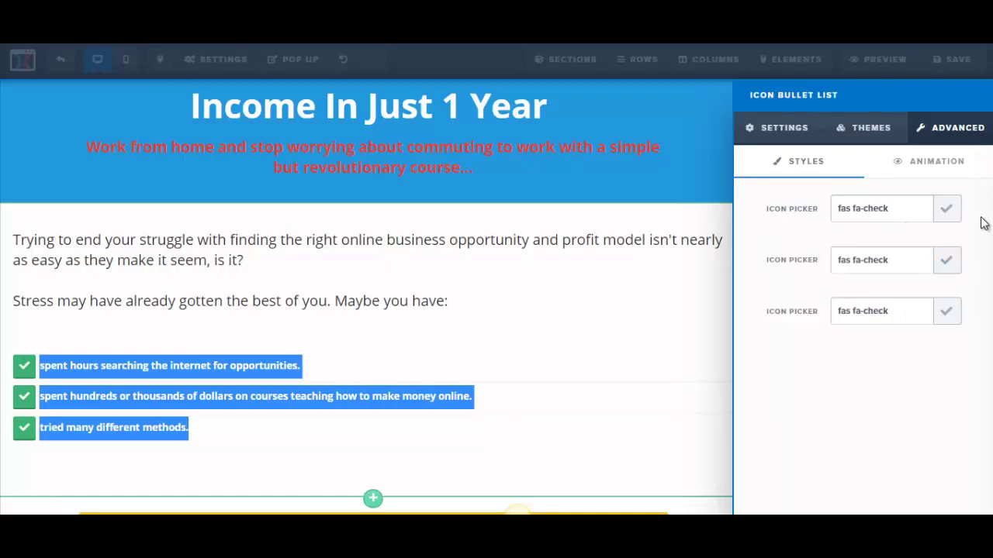
{"action": "left_click", "coordinate": [776, 129]}
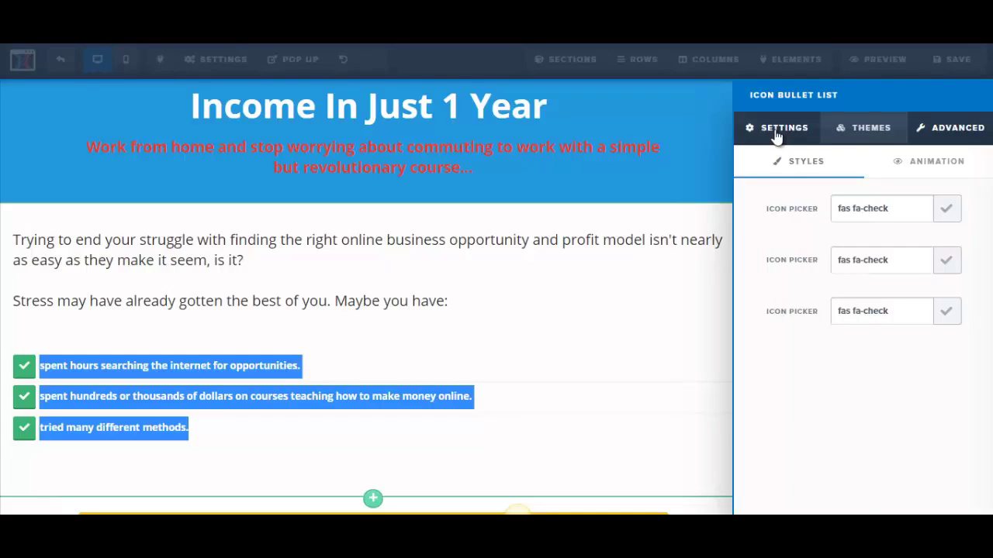
{"action": "left_click", "coordinate": [325, 281]}
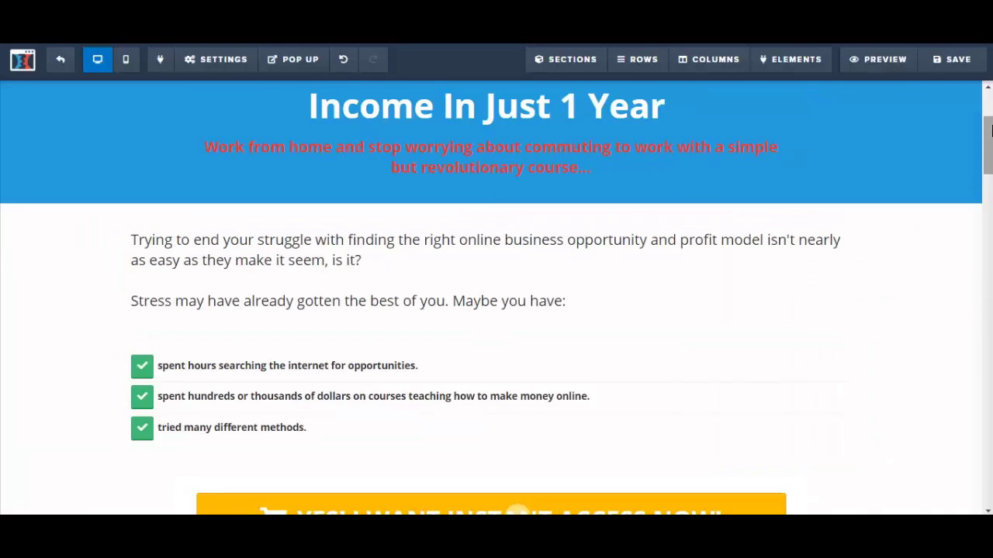
Set the font size of all three bullet items to 22
{"action": "scroll", "coordinate": [877, 163], "scroll_direction": "down", "scroll_amount": 1}
{"action": "mouse_move", "coordinate": [465, 298]}
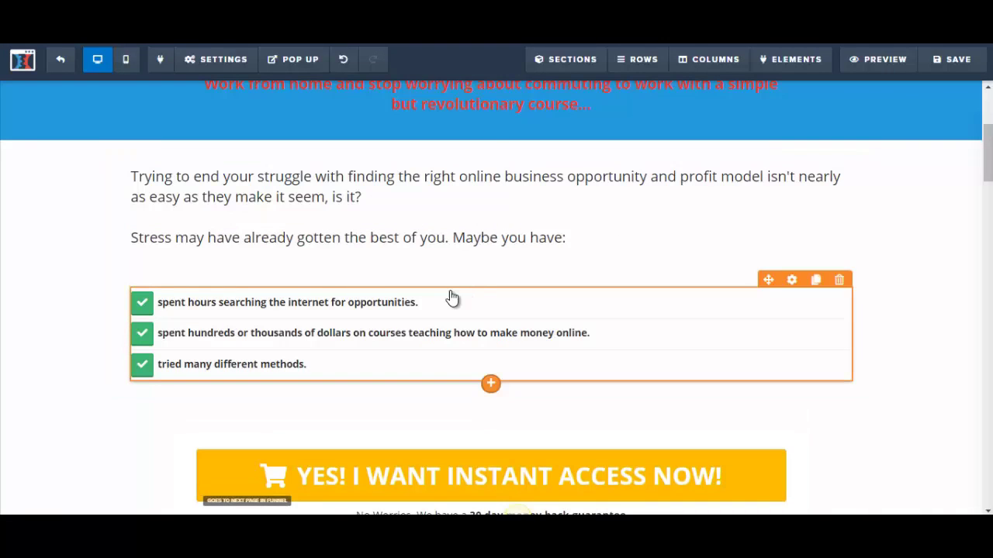
{"action": "left_click", "coordinate": [167, 303]}
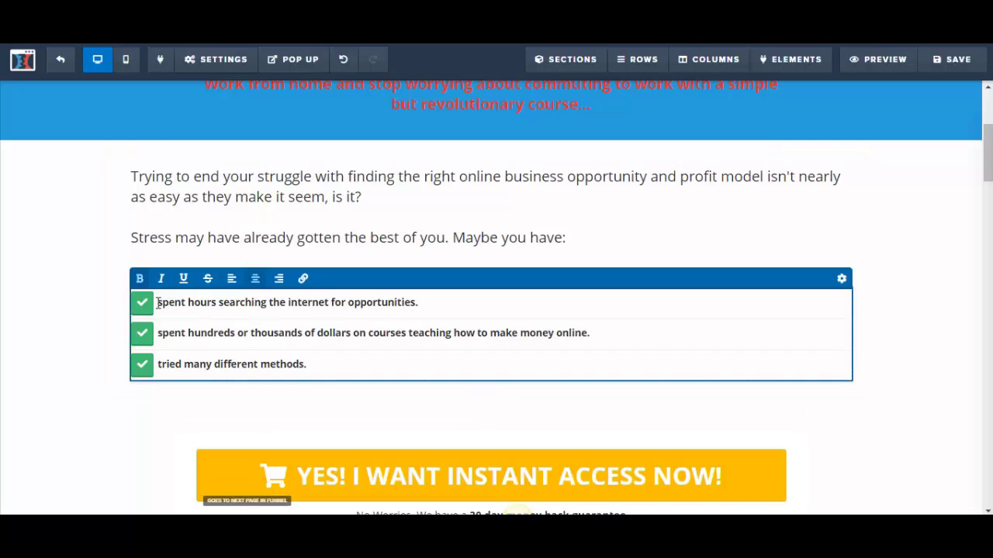
{"action": "left_click_drag", "start_coordinate": [158, 303], "coordinate": [347, 356]}
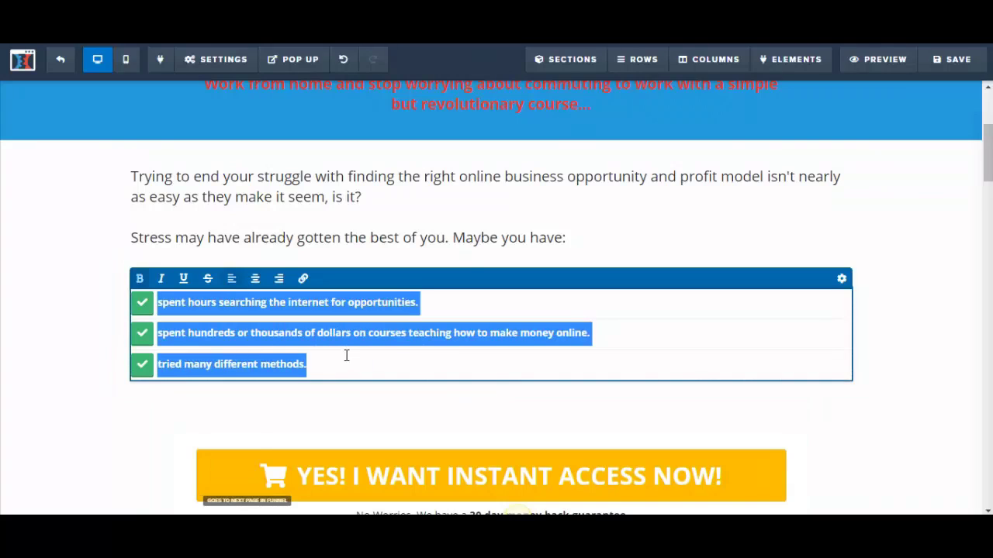
{"action": "left_click", "coordinate": [841, 281]}
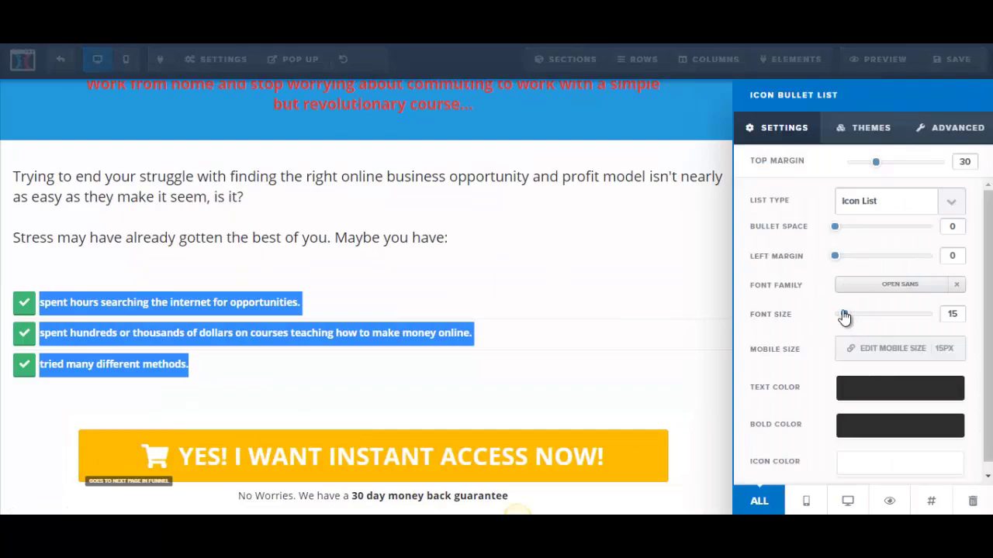
{"action": "left_click_drag", "start_coordinate": [845, 315], "coordinate": [854, 318]}
{"action": "left_click", "coordinate": [569, 293]}
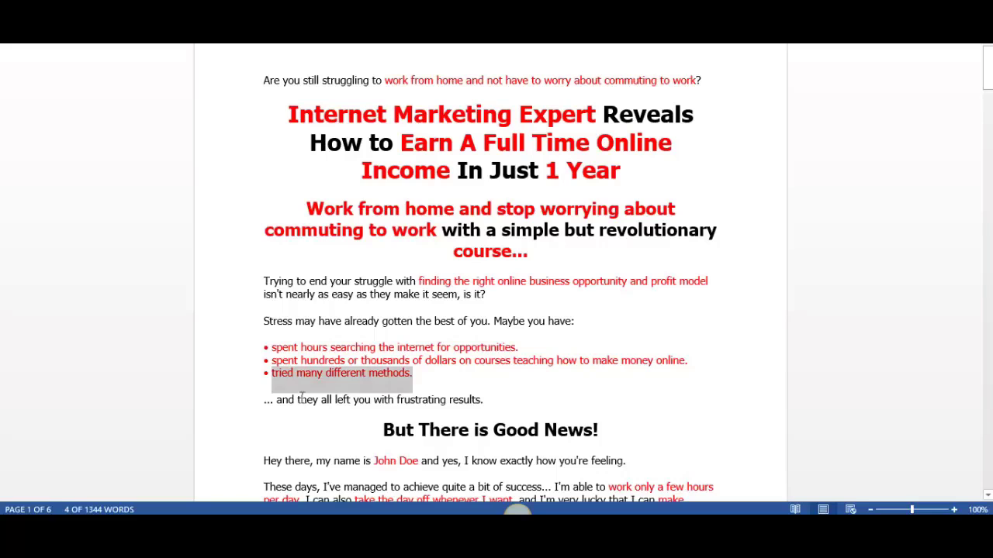
Add a Paragraph below the checkmark list reading '... and they all left you with frustrating results.'
{"action": "left_click_drag", "start_coordinate": [259, 408], "coordinate": [490, 402]}
{"action": "key", "text": "ctrl+c"}
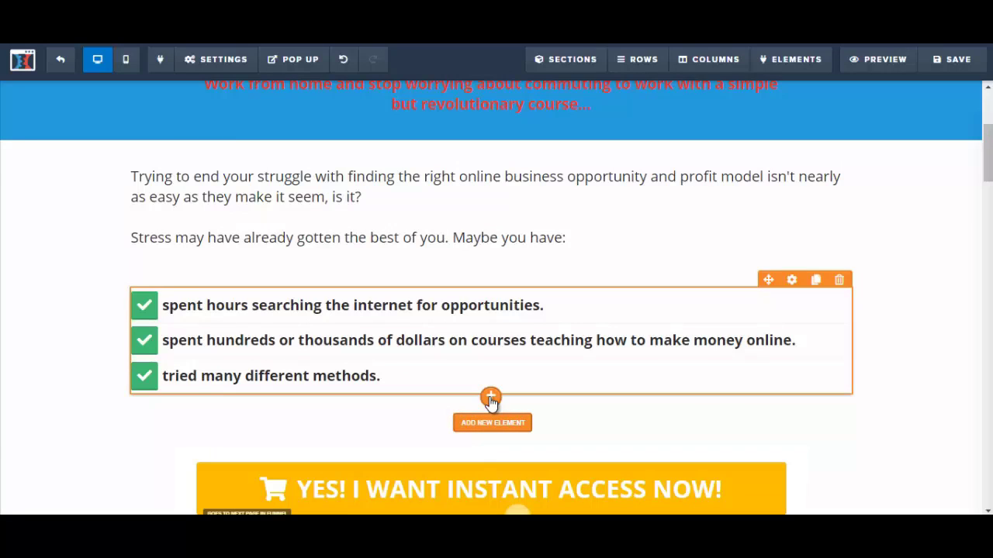
{"action": "left_click", "coordinate": [490, 398]}
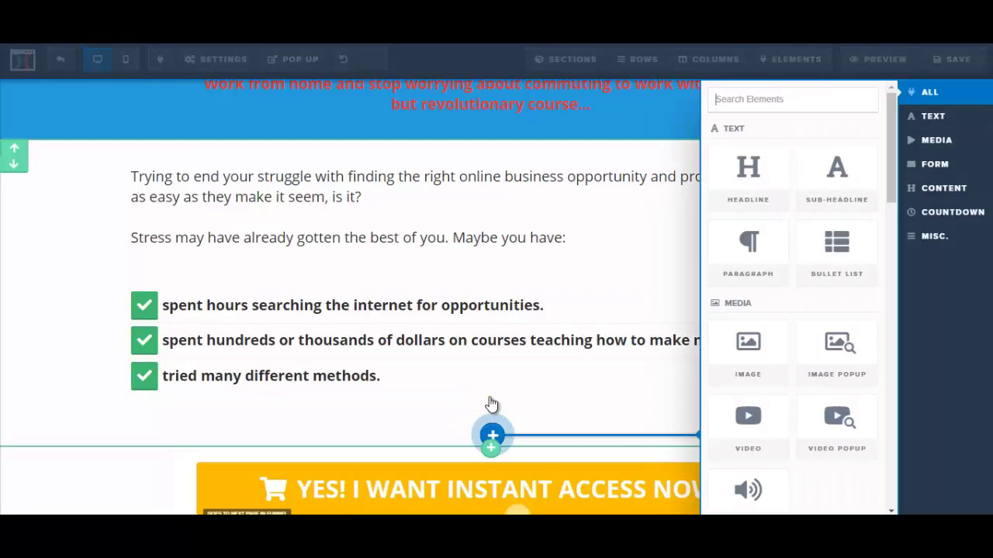
{"action": "left_click", "coordinate": [757, 274]}
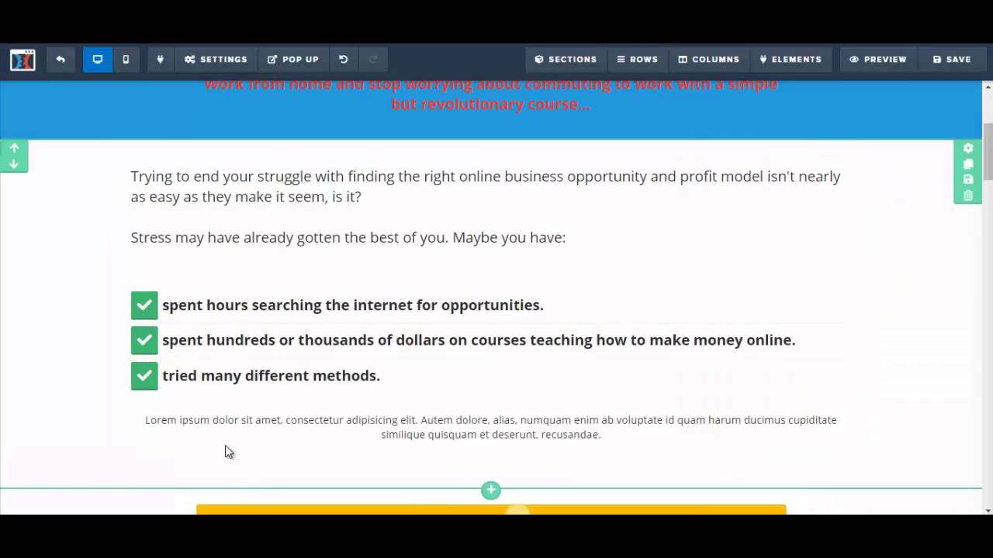
{"action": "left_click", "coordinate": [168, 428]}
{"action": "left_click_drag", "start_coordinate": [168, 428], "coordinate": [609, 435]}
{"action": "key", "text": "ctrl+v"}
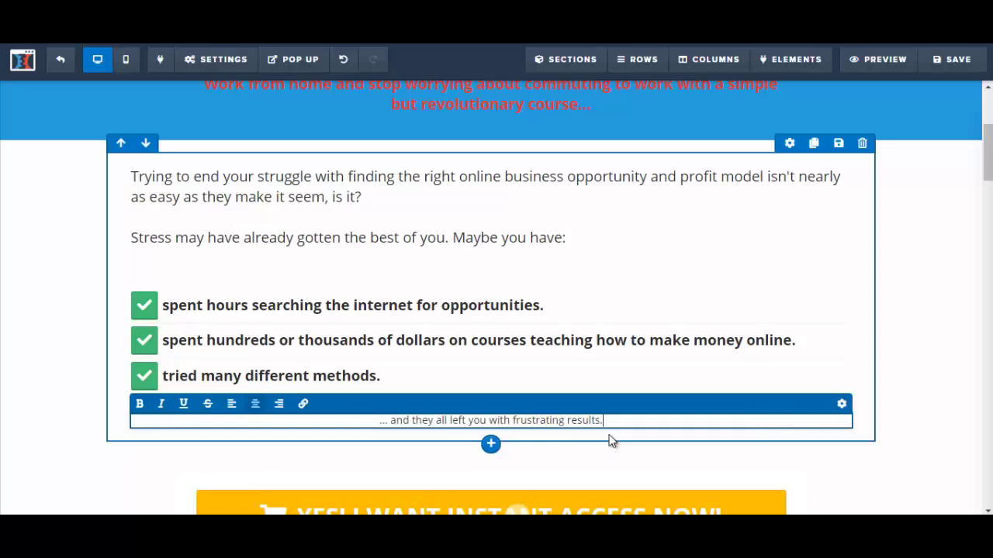